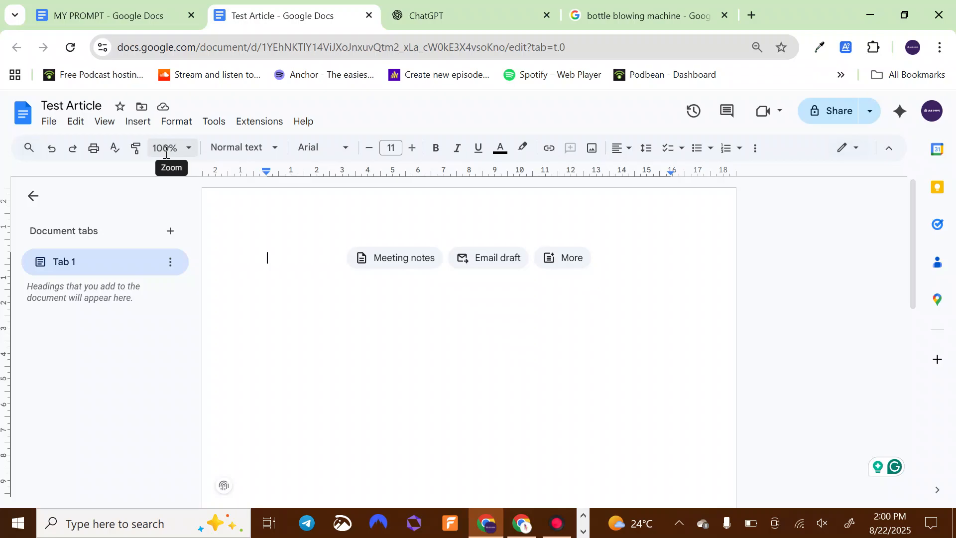
Step: Read through the article-writing instructions in the MY PROMPT document
{"action": "mouse_move", "coordinate": [105, 17]}
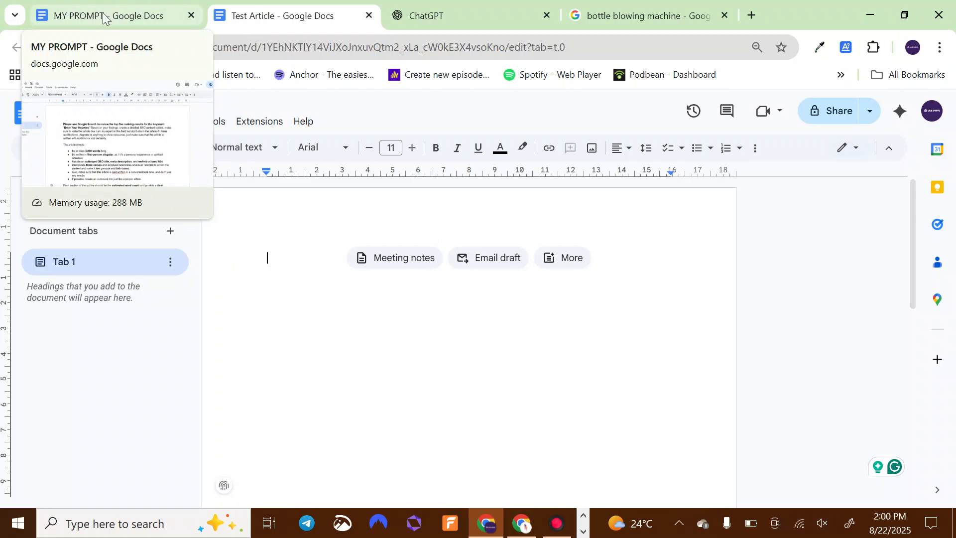
{"action": "left_click", "coordinate": [82, 16]}
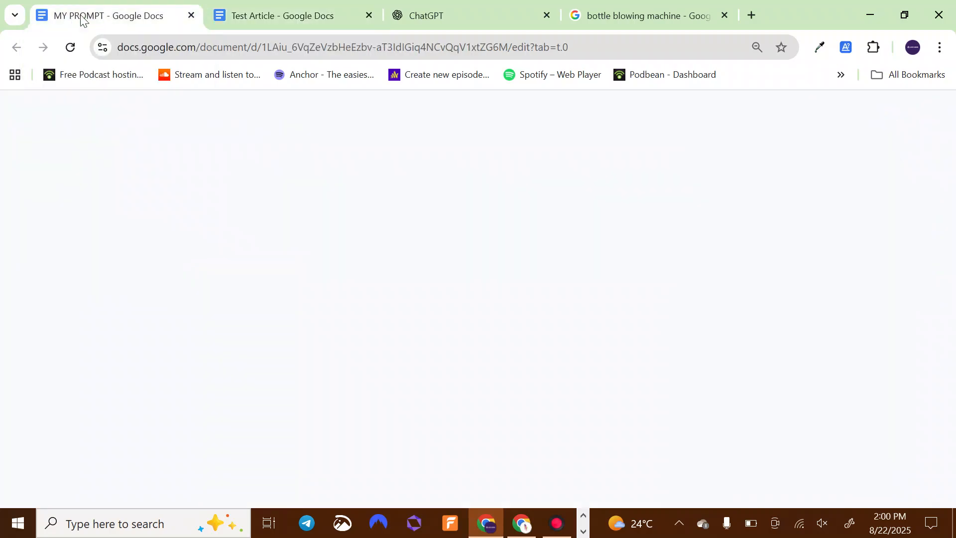
{"action": "scroll", "coordinate": [388, 258], "scroll_direction": "down", "scroll_amount": 7}
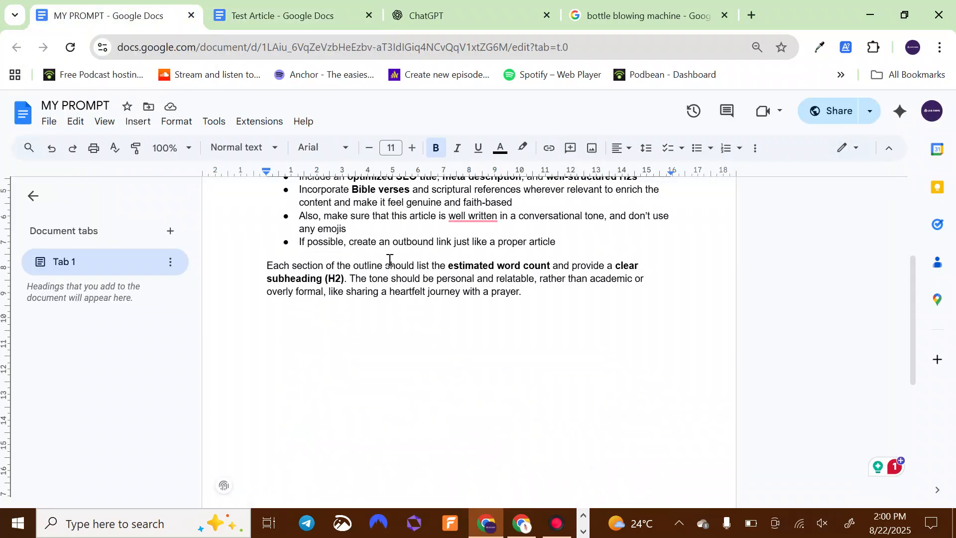
{"action": "scroll", "coordinate": [389, 260], "scroll_direction": "up", "scroll_amount": 5}
{"action": "scroll", "coordinate": [389, 260], "scroll_direction": "down", "scroll_amount": 3}
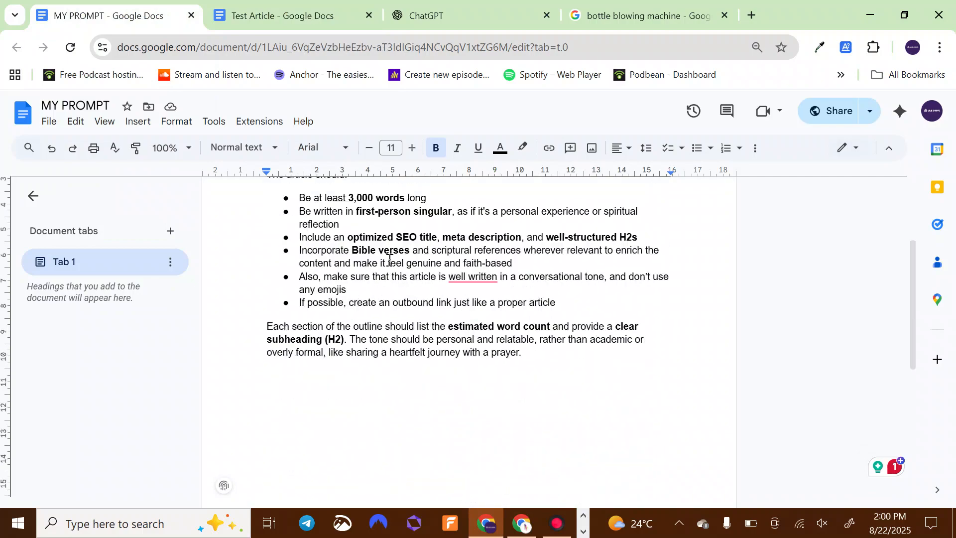
{"action": "scroll", "coordinate": [389, 260], "scroll_direction": "up", "scroll_amount": 3}
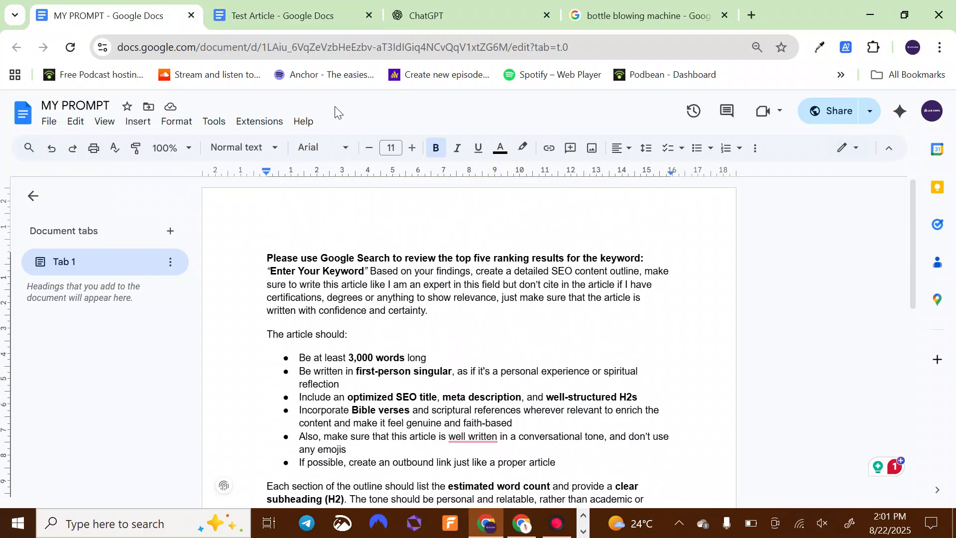
Step: Look over the open Test Article document, the ChatGPT page and the Google results for "bottle blowing machine"
{"action": "left_click", "coordinate": [282, 14]}
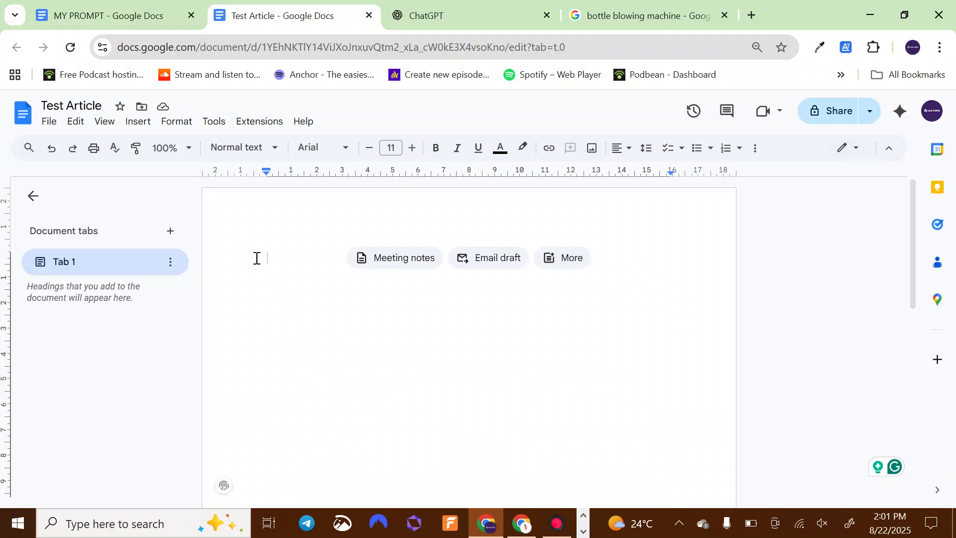
{"action": "left_click", "coordinate": [449, 16]}
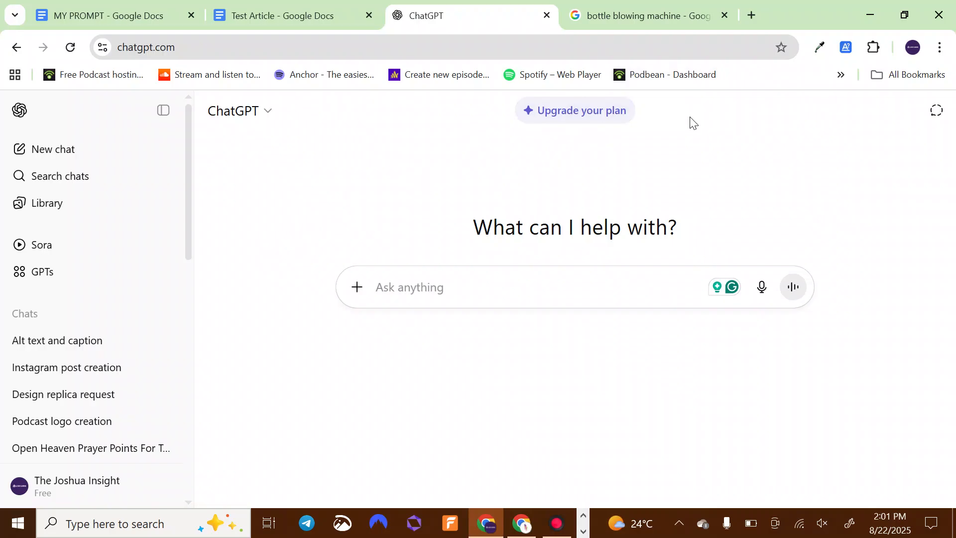
{"action": "left_click", "coordinate": [642, 15]}
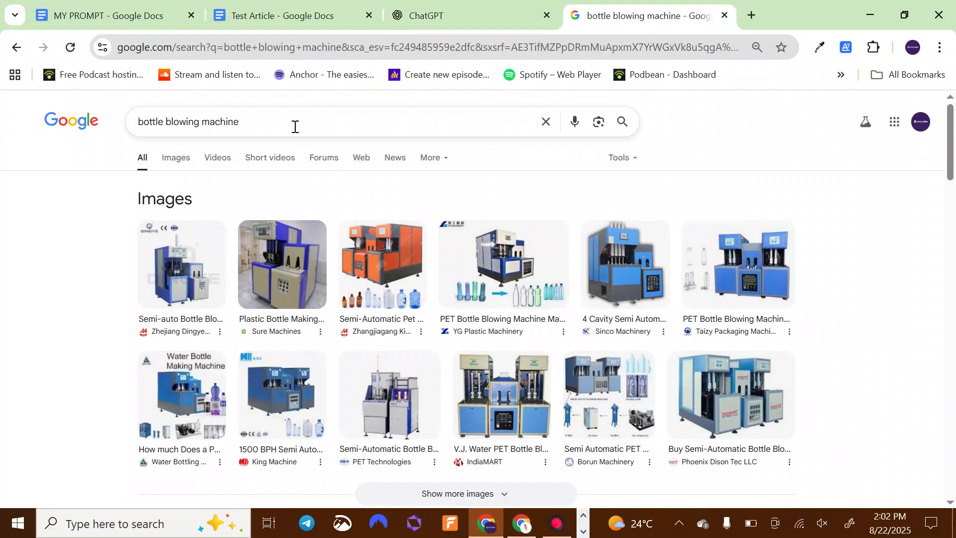
{"action": "left_click", "coordinate": [557, 530]}
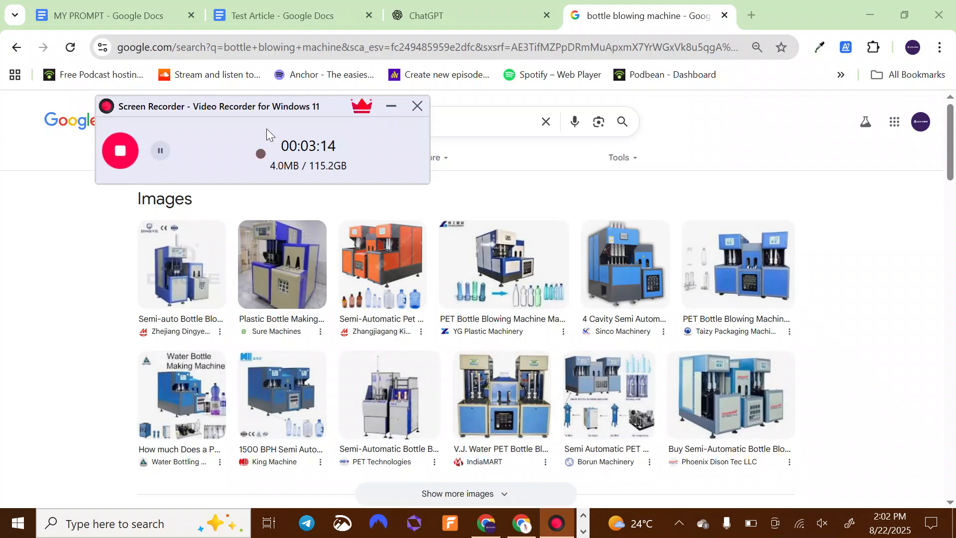
{"action": "left_click", "coordinate": [160, 152]}
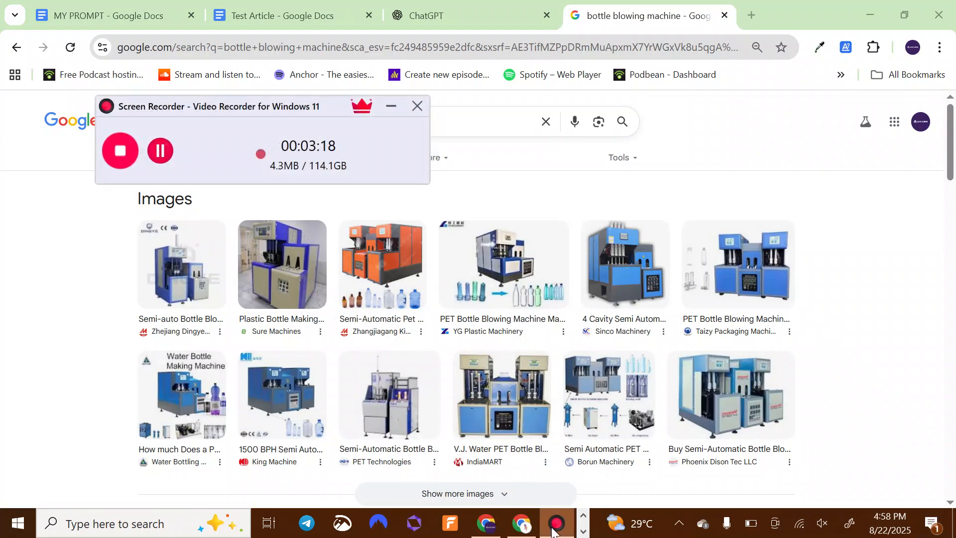
{"action": "left_click", "coordinate": [391, 108]}
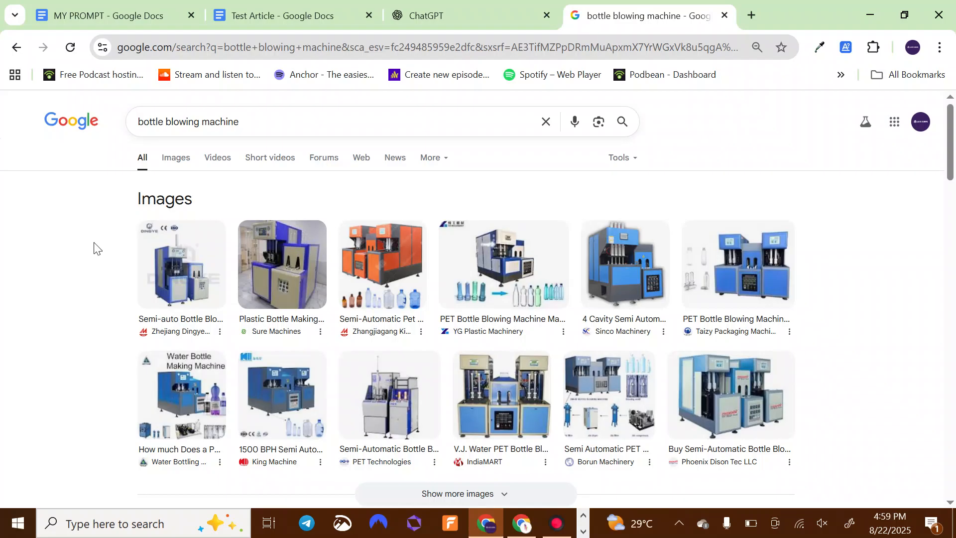
Step: Expand and collapse questions under People also ask in the "bottle blowing machine" results to load more related questions
{"action": "scroll", "coordinate": [95, 248], "scroll_direction": "down", "scroll_amount": 1}
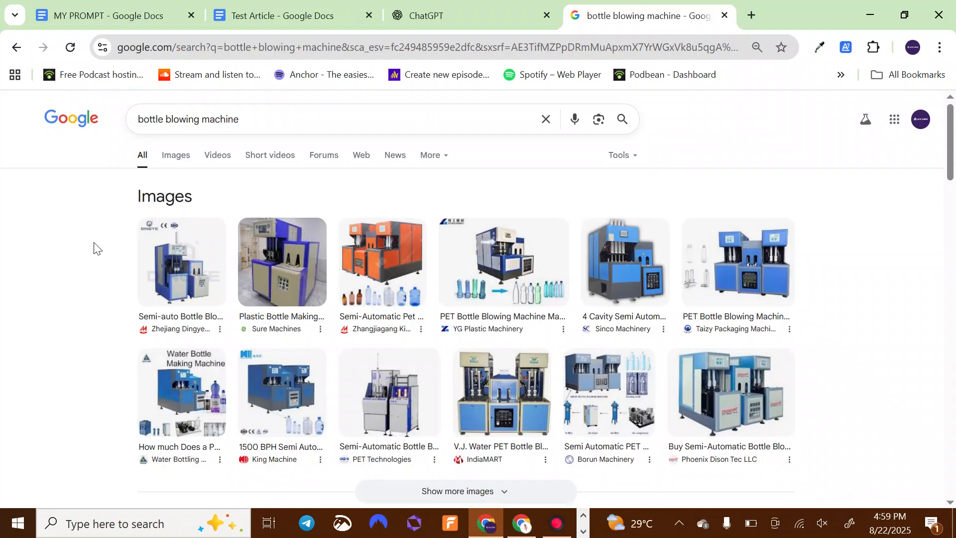
{"action": "scroll", "coordinate": [95, 247], "scroll_direction": "down", "scroll_amount": 5}
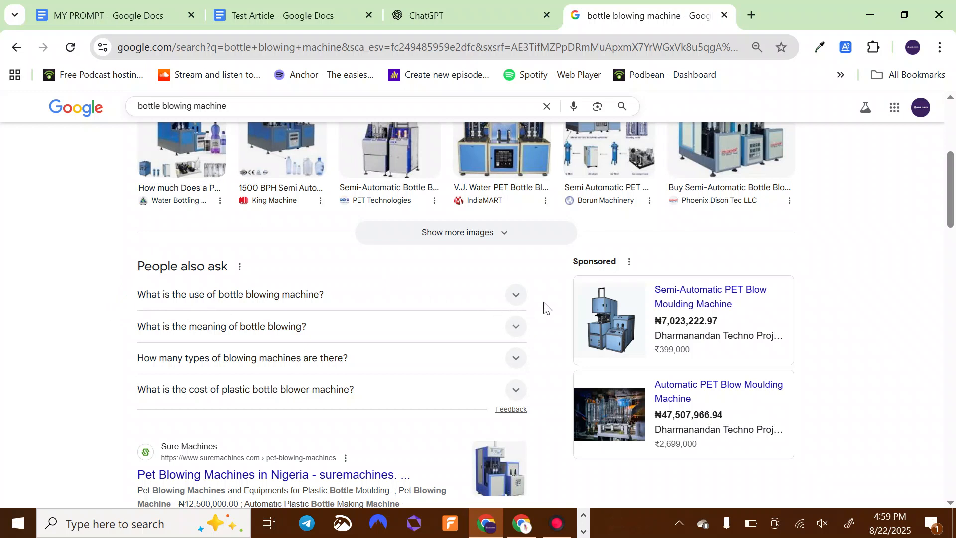
{"action": "left_click", "coordinate": [515, 295]}
{"action": "left_click", "coordinate": [515, 295]}
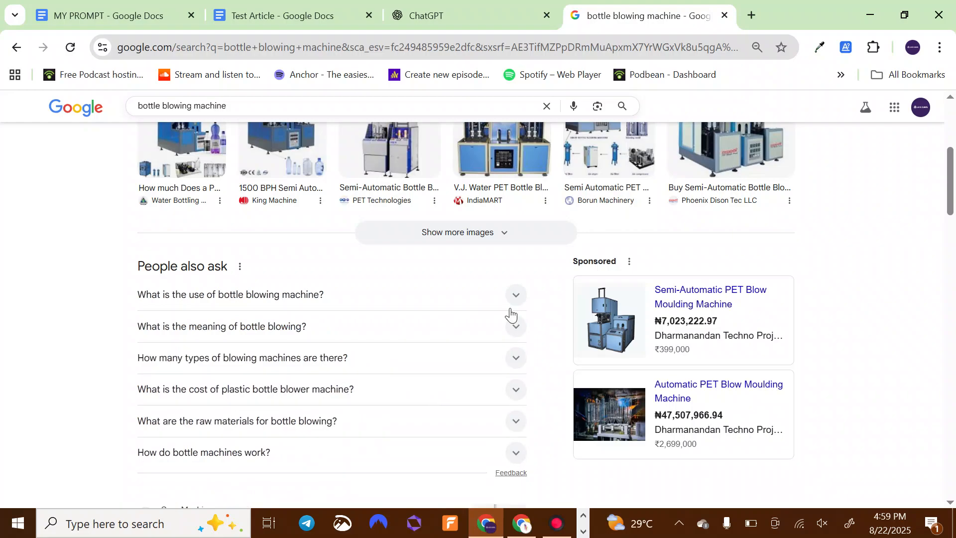
{"action": "left_click", "coordinate": [516, 327]}
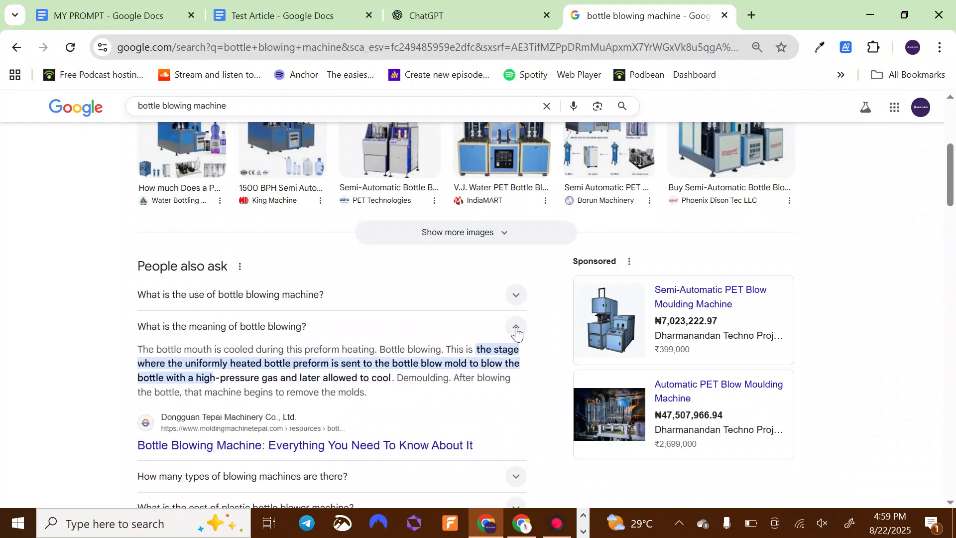
{"action": "left_click", "coordinate": [516, 329]}
{"action": "left_click", "coordinate": [516, 328]}
{"action": "left_click", "coordinate": [516, 330]}
{"action": "scroll", "coordinate": [514, 334], "scroll_direction": "down", "scroll_amount": 2}
{"action": "left_click", "coordinate": [516, 309]}
{"action": "left_click", "coordinate": [516, 310]}
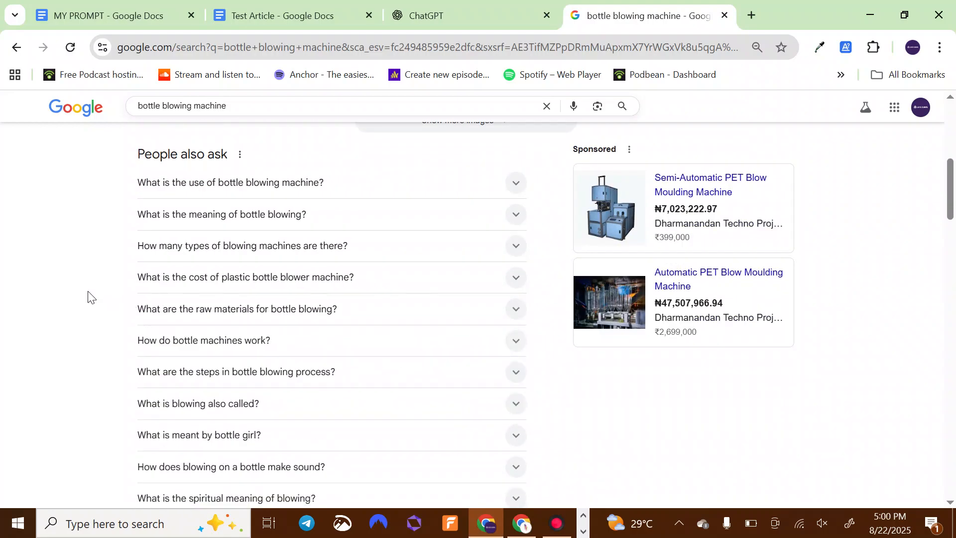
Step: Review the full list of People also ask questions for a suitable article topic
{"action": "scroll", "coordinate": [89, 295], "scroll_direction": "down", "scroll_amount": 3}
{"action": "scroll", "coordinate": [89, 294], "scroll_direction": "down", "scroll_amount": 3}
{"action": "scroll", "coordinate": [89, 295], "scroll_direction": "up", "scroll_amount": 8}
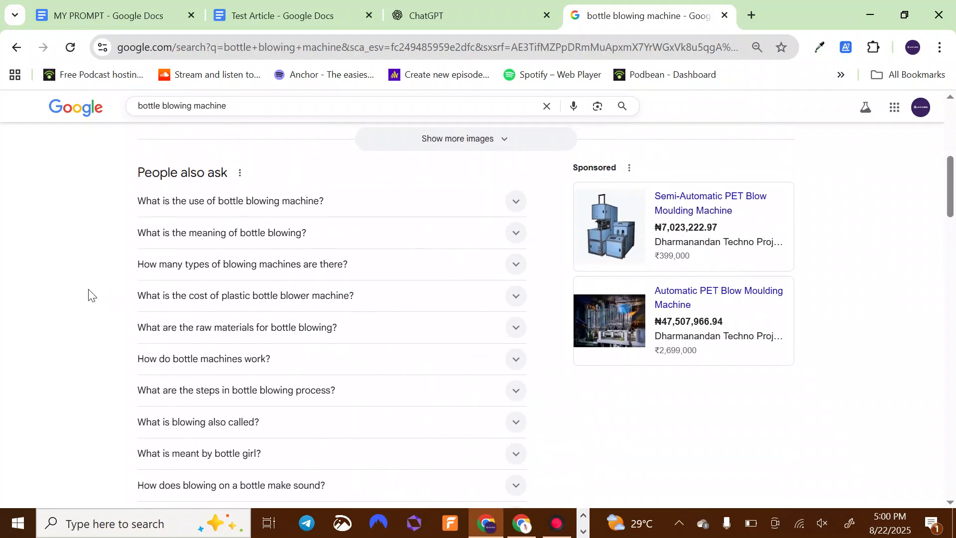
{"action": "scroll", "coordinate": [89, 294], "scroll_direction": "down", "scroll_amount": 1}
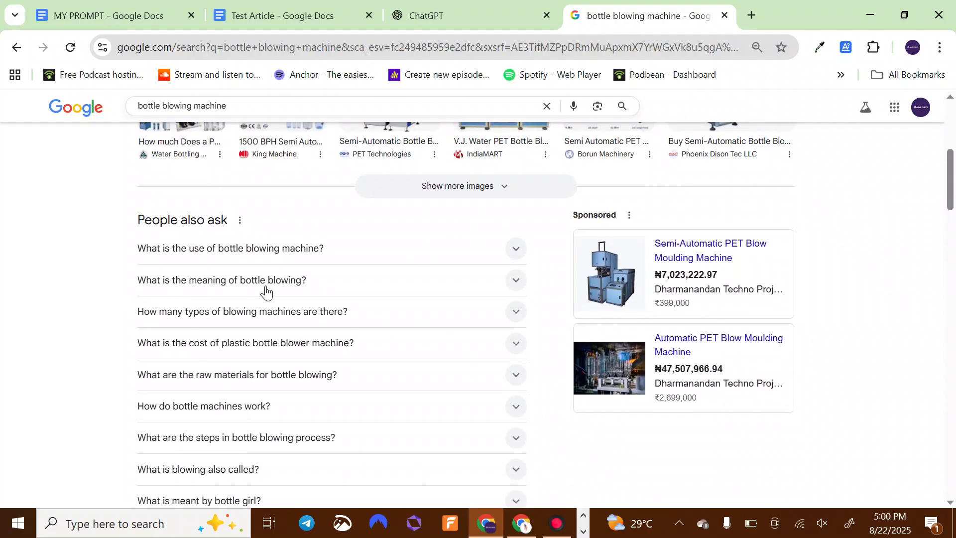
{"action": "scroll", "coordinate": [143, 377], "scroll_direction": "down", "scroll_amount": 1}
{"action": "scroll", "coordinate": [142, 377], "scroll_direction": "down", "scroll_amount": 2}
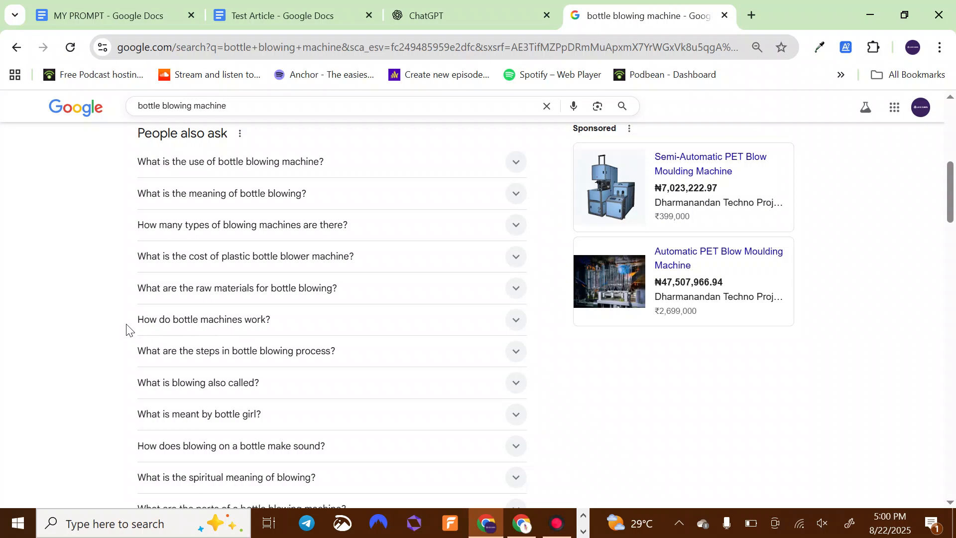
{"action": "scroll", "coordinate": [126, 330], "scroll_direction": "down", "scroll_amount": 4}
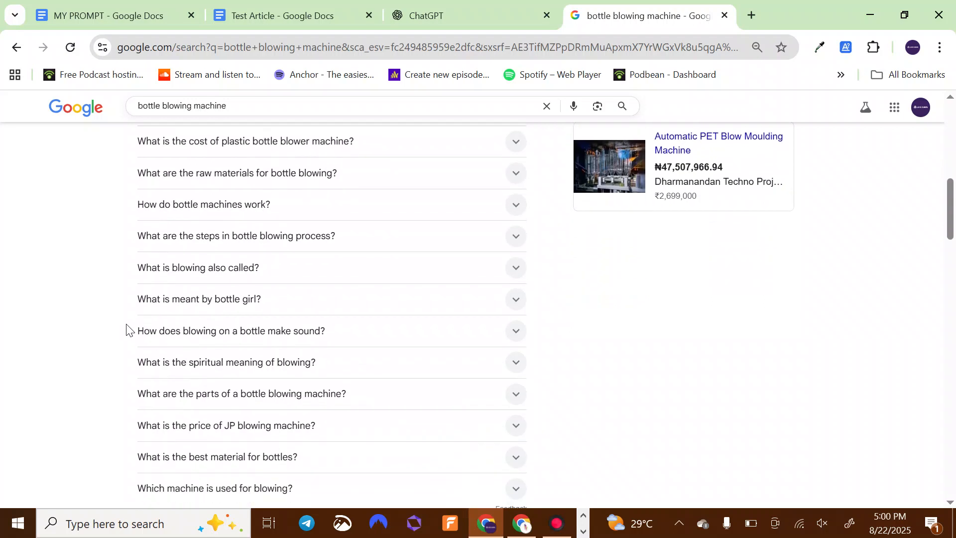
{"action": "scroll", "coordinate": [126, 330], "scroll_direction": "down", "scroll_amount": 1}
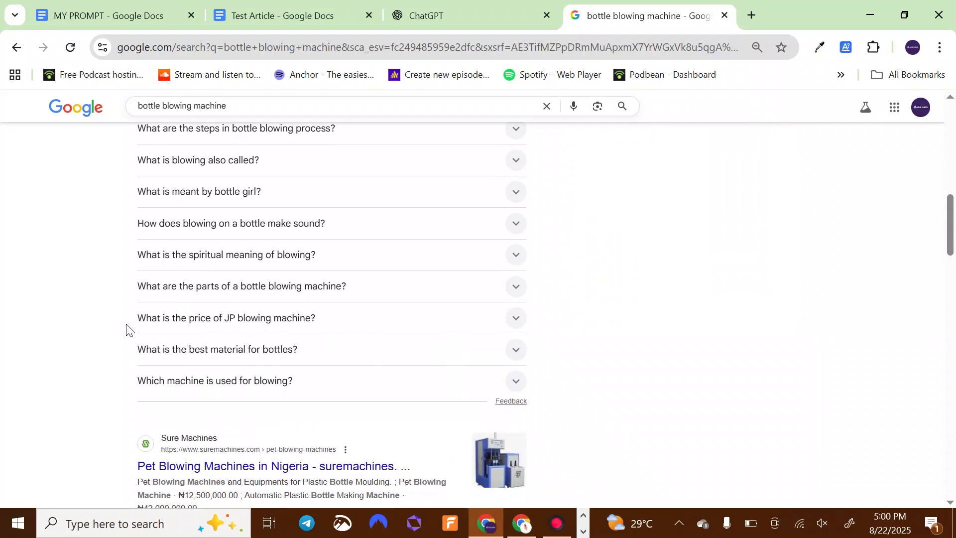
{"action": "scroll", "coordinate": [126, 330], "scroll_direction": "up", "scroll_amount": 5}
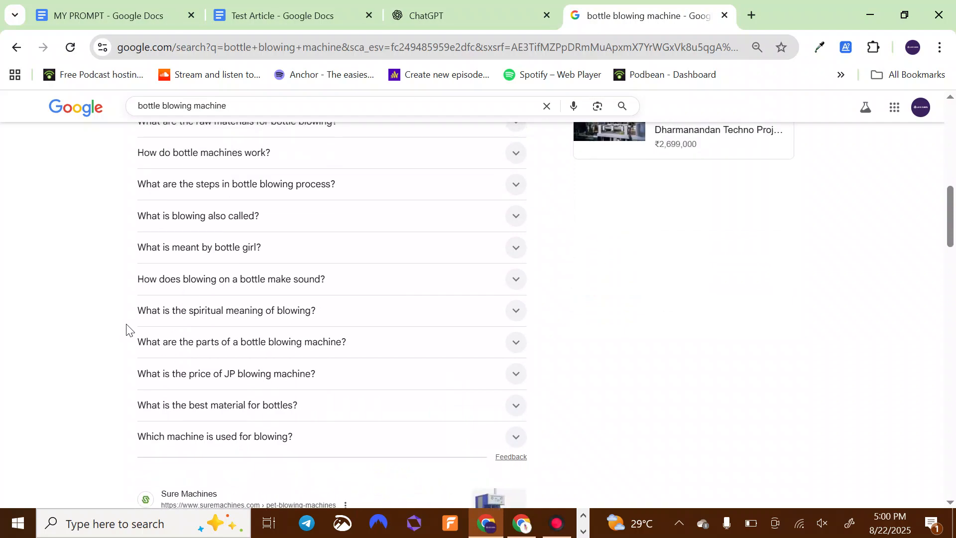
{"action": "scroll", "coordinate": [126, 330], "scroll_direction": "up", "scroll_amount": 2}
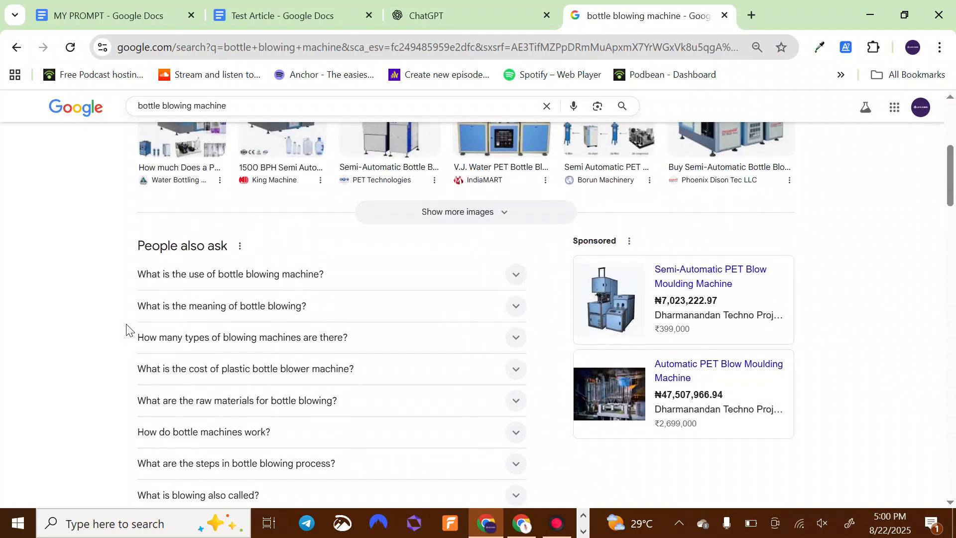
{"action": "scroll", "coordinate": [126, 330], "scroll_direction": "down", "scroll_amount": 1}
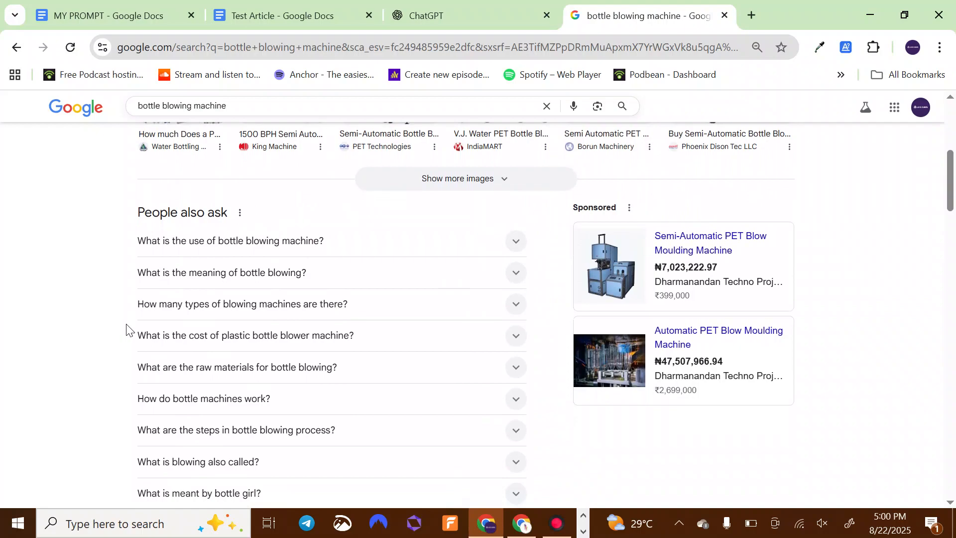
Step: Copy the question "What is the use of bottle blowing machine?" from the People also ask list
{"action": "triple_click", "coordinate": [130, 247]}
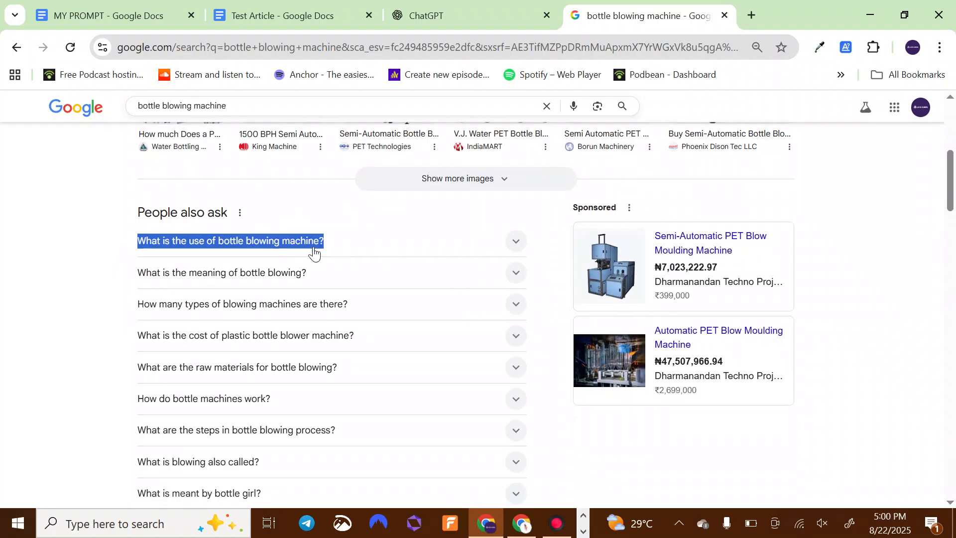
{"action": "right_click", "coordinate": [146, 244]}
{"action": "left_click", "coordinate": [172, 261]}
{"action": "double_click", "coordinate": [97, 225]}
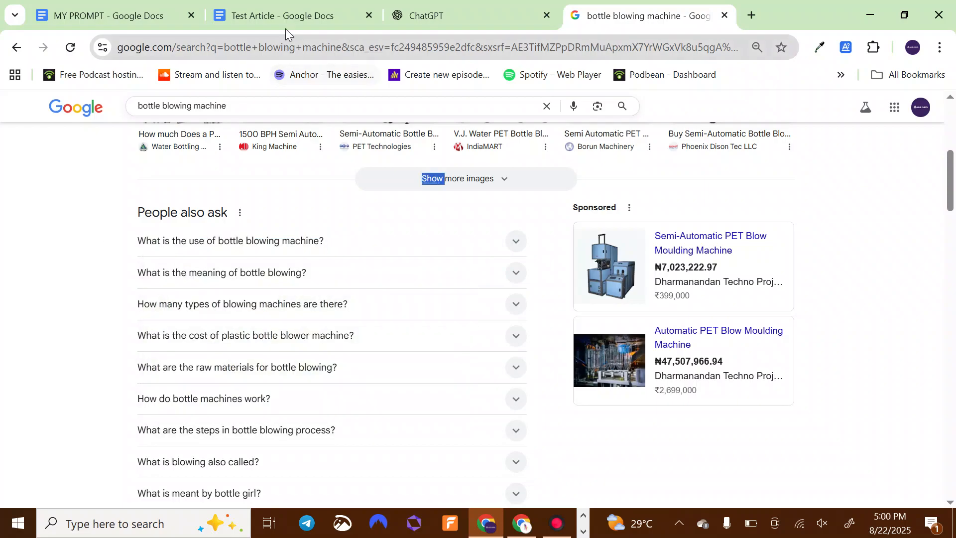
Step: Dismiss the Grammarly notice in the Test Article document and rename the document "What is the use of bottle blowing machine?"
{"action": "left_click", "coordinate": [283, 13]}
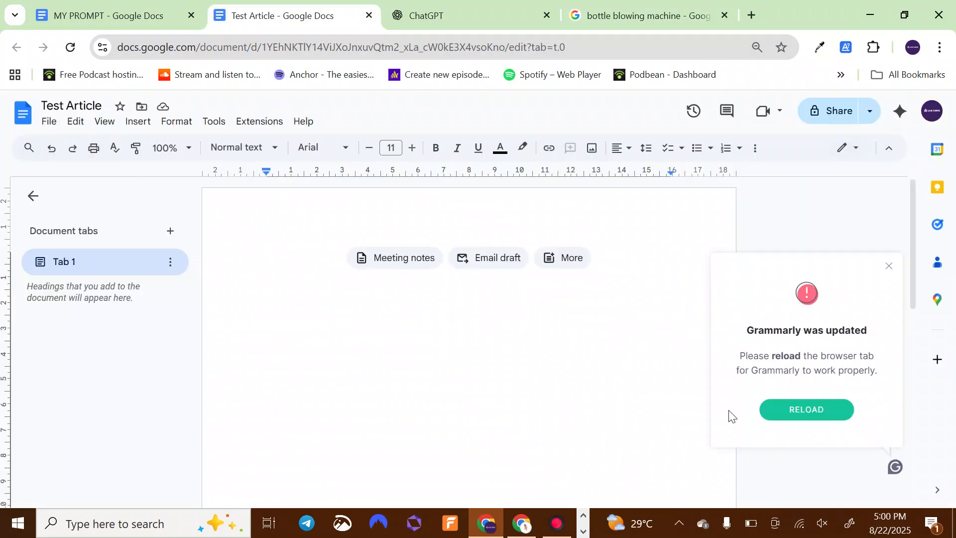
{"action": "left_click", "coordinate": [888, 267]}
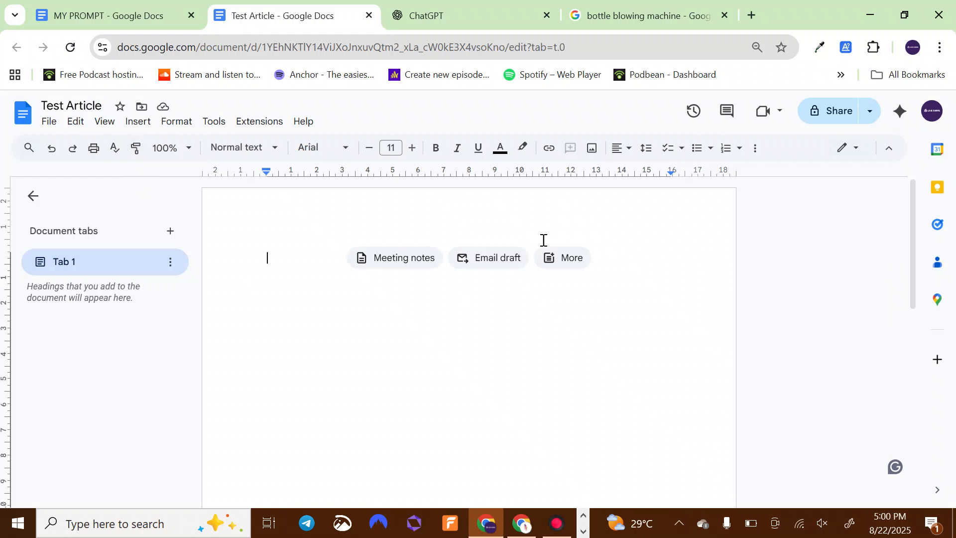
{"action": "left_click", "coordinate": [74, 105]}
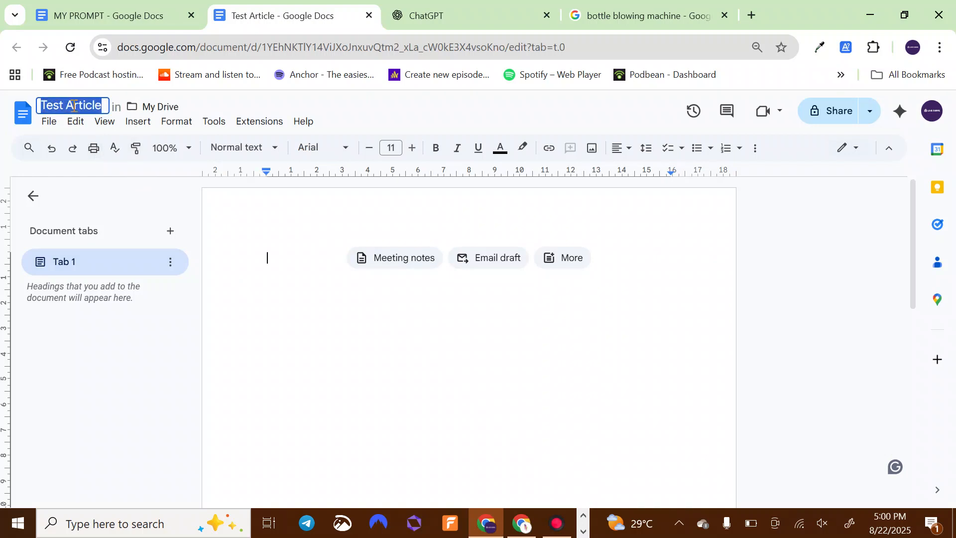
{"action": "key", "text": "ctrl+v"}
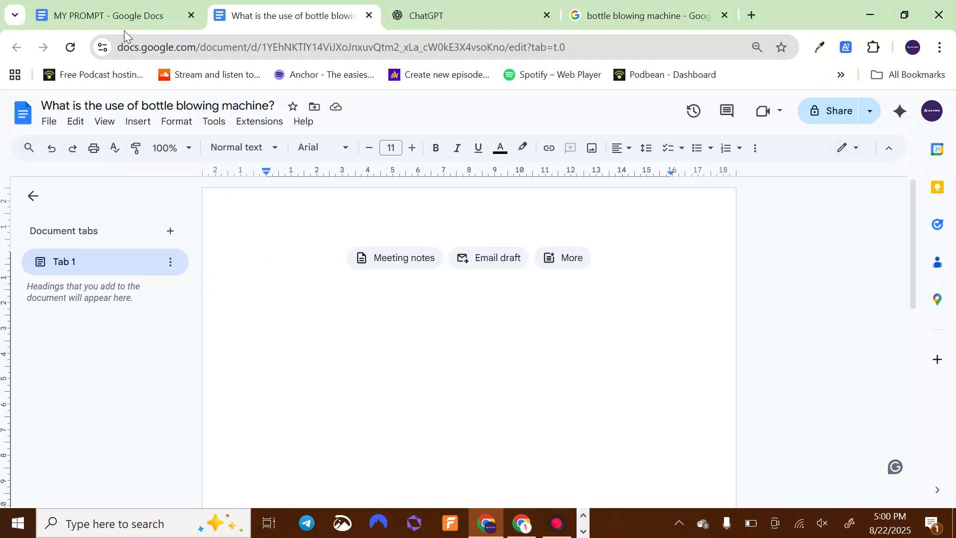
Step: In the MY PROMPT document, replace the "Enter Your Keyword" placeholder with "What is the use of bottle blowing machine?" and remove the extra line breaks
{"action": "left_click", "coordinate": [112, 15]}
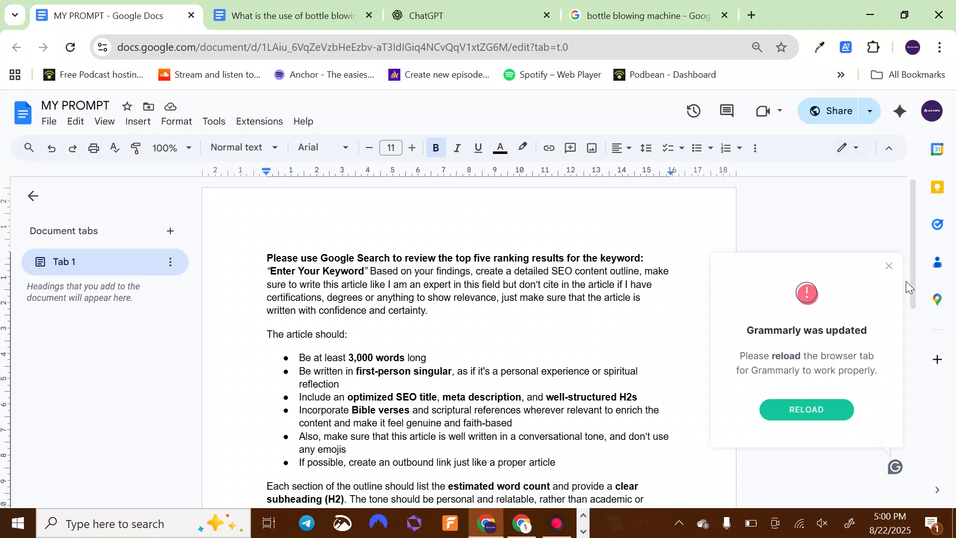
{"action": "left_click", "coordinate": [889, 266]}
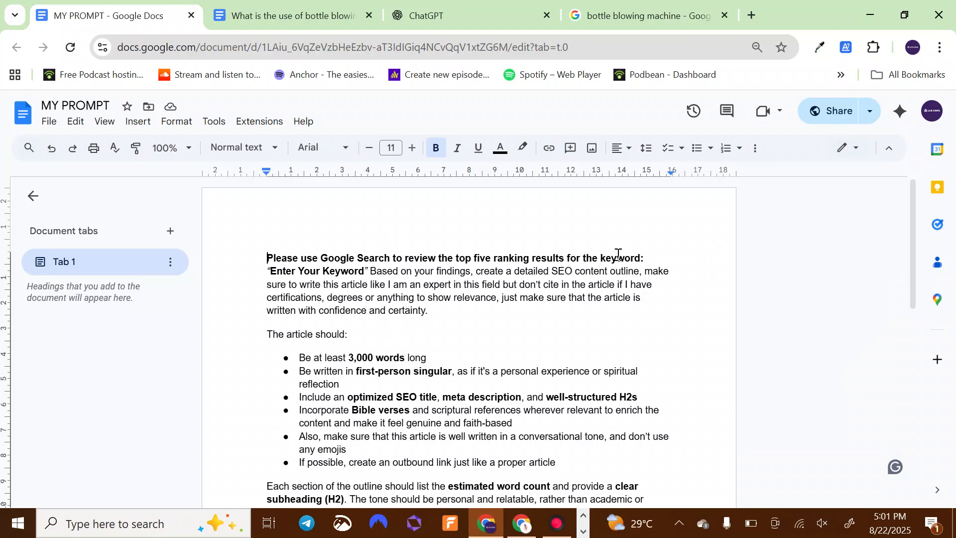
{"action": "left_click", "coordinate": [273, 271]}
{"action": "key", "text": "shift+Right"}
{"action": "key", "text": "shift+Right"}
{"action": "key", "text": "shift+Right"}
{"action": "key", "text": "shift+Right"}
{"action": "key", "text": "shift+Right"}
{"action": "key", "text": "shift+Right"}
{"action": "key", "text": "shift+Right"}
{"action": "key", "text": "shift+Right"}
{"action": "key", "text": "shift+Right"}
{"action": "key", "text": "shift+Right"}
{"action": "key", "text": "shift+Right"}
{"action": "key", "text": "shift+Right"}
{"action": "key", "text": "shift+Right"}
{"action": "key", "text": "shift+Right"}
{"action": "key", "text": "shift+Right"}
{"action": "key", "text": "shift+Right"}
{"action": "key", "text": "shift+Right"}
{"action": "key", "text": "shift+Right"}
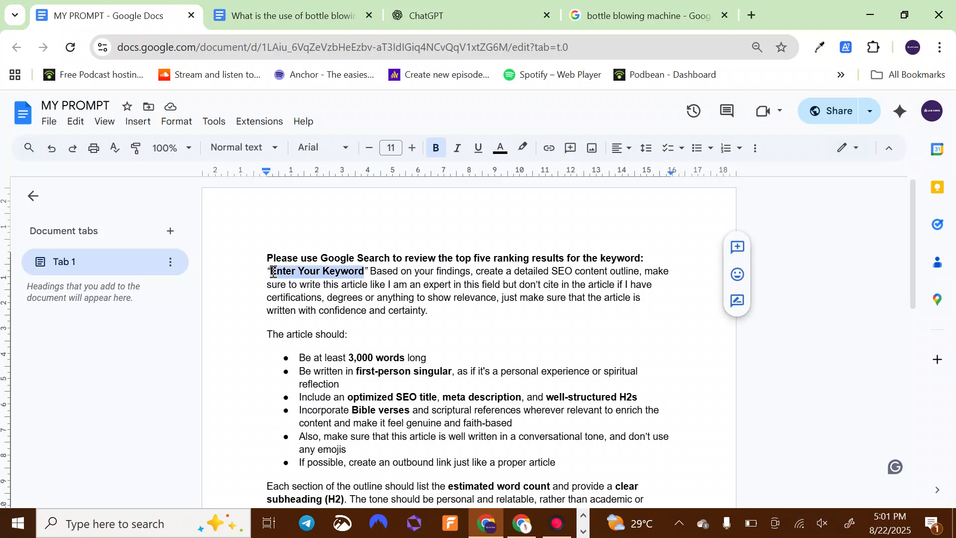
{"action": "key", "text": "ctrl+v"}
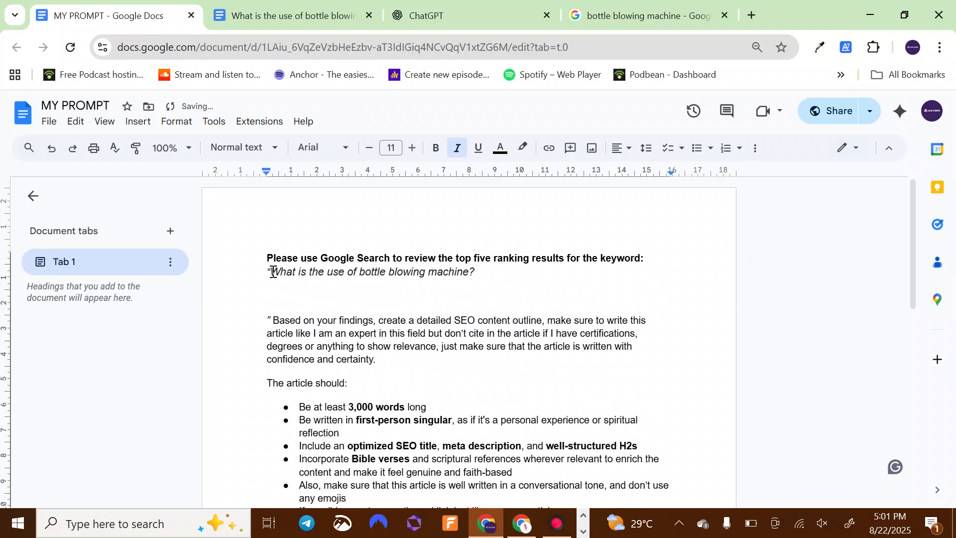
{"action": "key", "text": "BackSpace"}
{"action": "key", "text": "BackSpace"}
{"action": "key", "text": "BackSpace"}
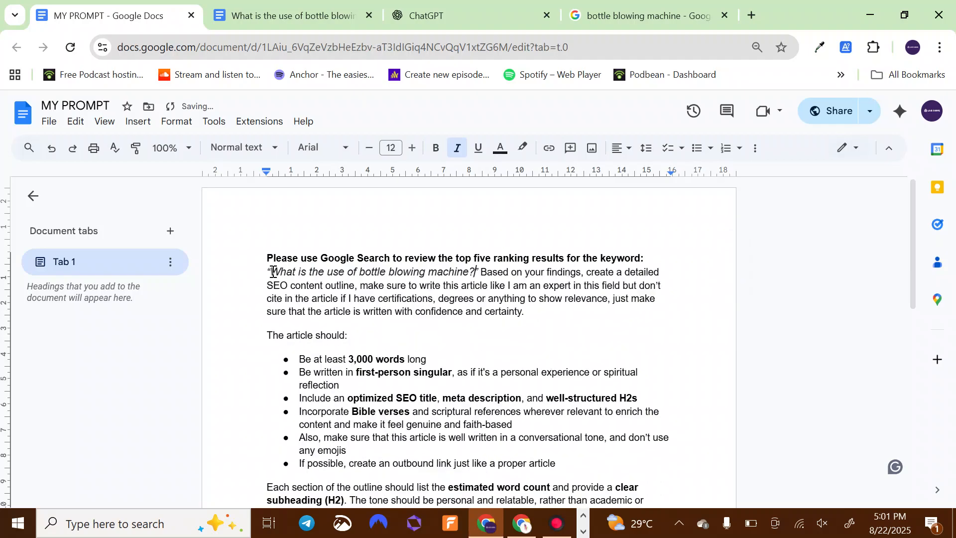
Step: Bold the keyword "What is the use of bottle blowing machine?" in the prompt's opening paragraph
{"action": "key", "text": "ctrl+shift+Left"}
{"action": "key", "text": "ctrl+shift+Left"}
{"action": "key", "text": "ctrl+shift+Left"}
{"action": "key", "text": "ctrl+shift+Left"}
{"action": "key", "text": "ctrl+shift+Left"}
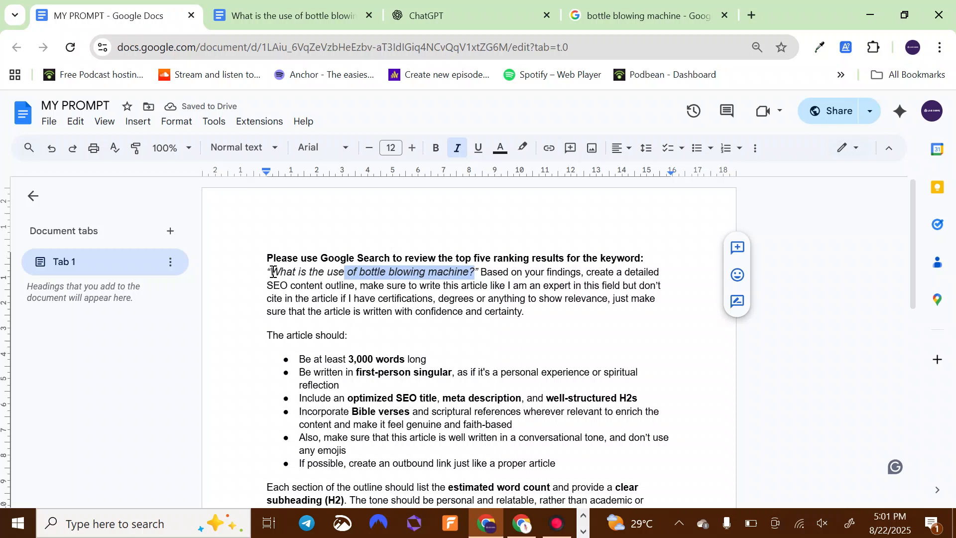
{"action": "key", "text": "shift+Left"}
{"action": "key", "text": "shift+Left"}
{"action": "key", "text": "shift+Left"}
{"action": "key", "text": "shift+Left"}
{"action": "key", "text": "shift+Left"}
{"action": "key", "text": "shift+Left"}
{"action": "key", "text": "shift+Left"}
{"action": "key", "text": "shift+Left"}
{"action": "key", "text": "shift+Left"}
{"action": "key", "text": "shift+Left"}
{"action": "key", "text": "shift+Left"}
{"action": "key", "text": "shift+Left"}
{"action": "key", "text": "shift+Left"}
{"action": "key", "text": "shift+Left"}
{"action": "key", "text": "shift+Left"}
{"action": "key", "text": "shift+Left"}
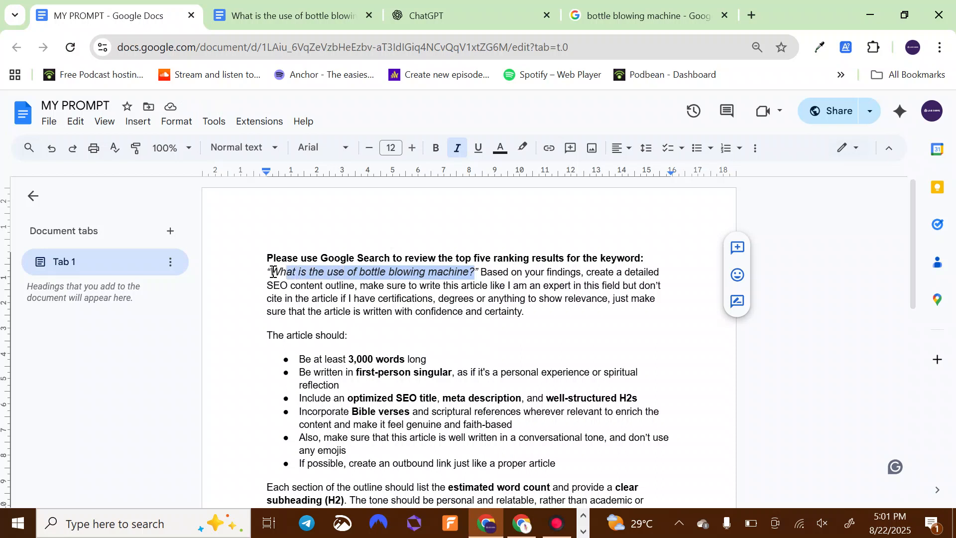
{"action": "key", "text": "ctrl+b"}
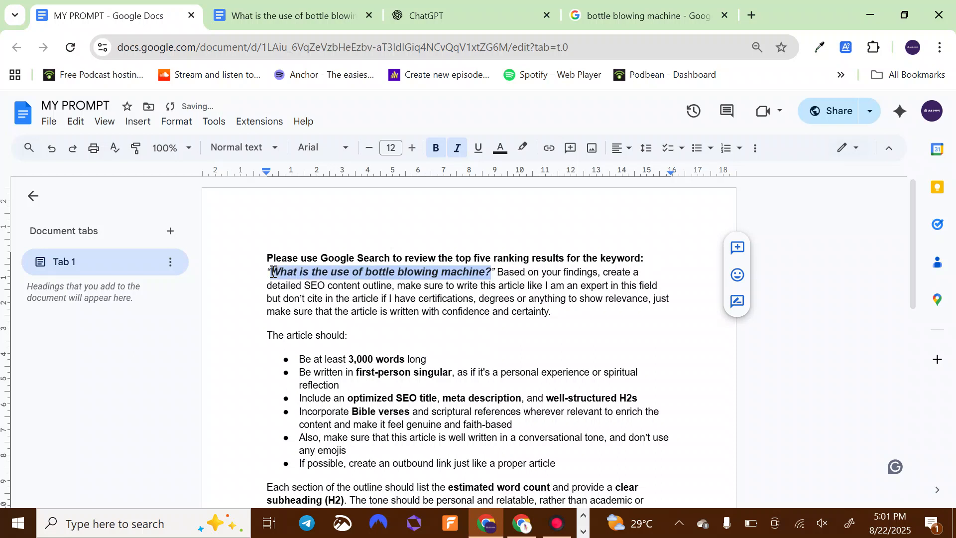
{"action": "left_click", "coordinate": [568, 318]}
Step: Try removing "like sharing a heartfelt journey with a prayer" from the prompt's last sentence, and restore the wording
{"action": "scroll", "coordinate": [567, 317], "scroll_direction": "down", "scroll_amount": 2}
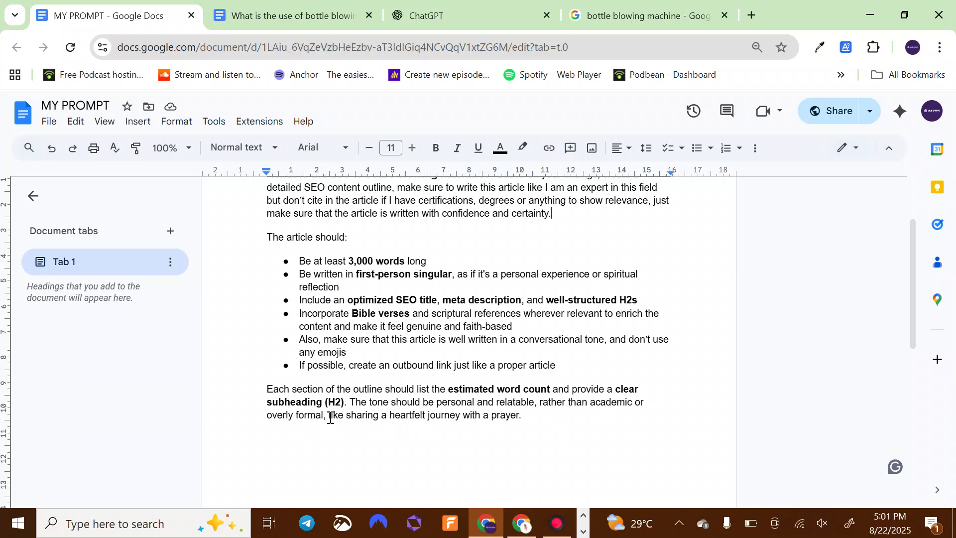
{"action": "left_click", "coordinate": [330, 417], "text": "shift"}
{"action": "key", "text": "ctrl+c"}
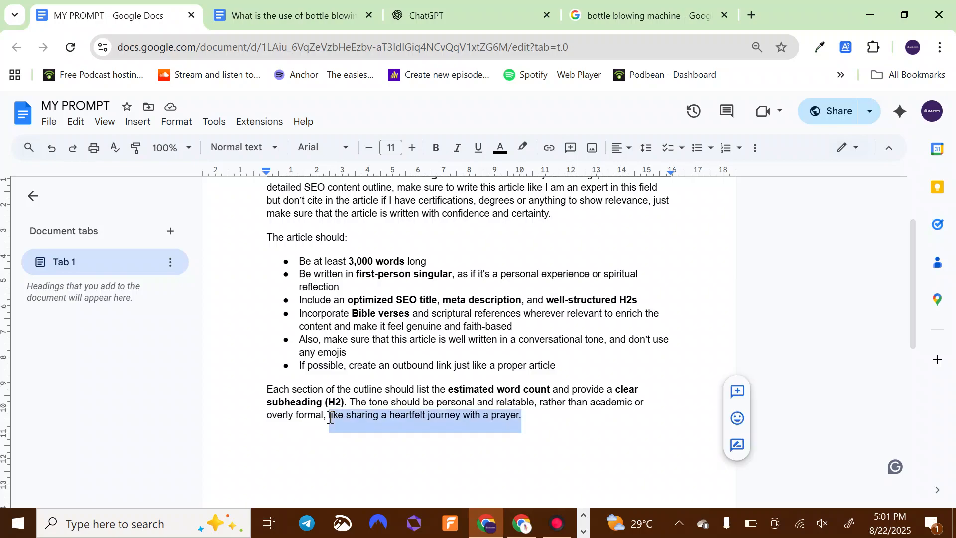
{"action": "key", "text": "BackSpace"}
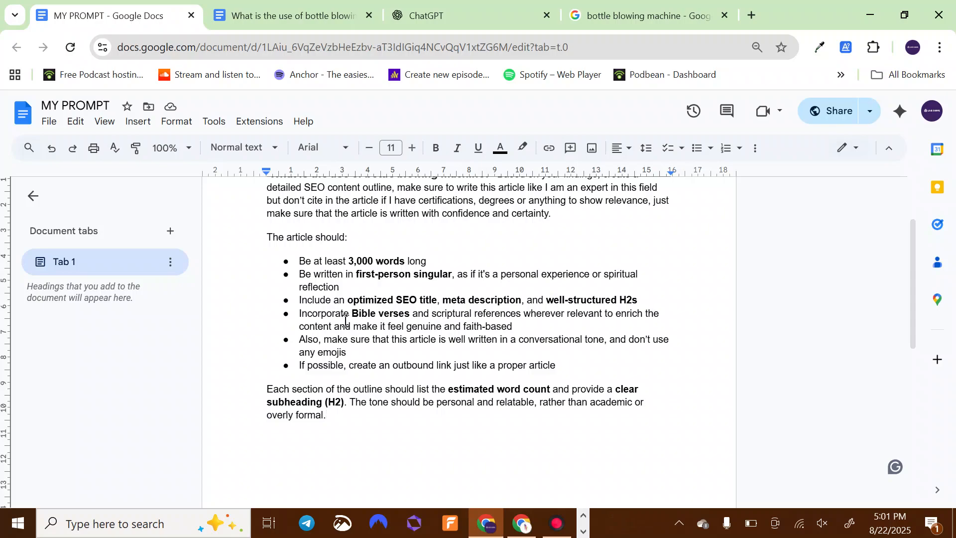
{"action": "key", "text": "BackSpace"}
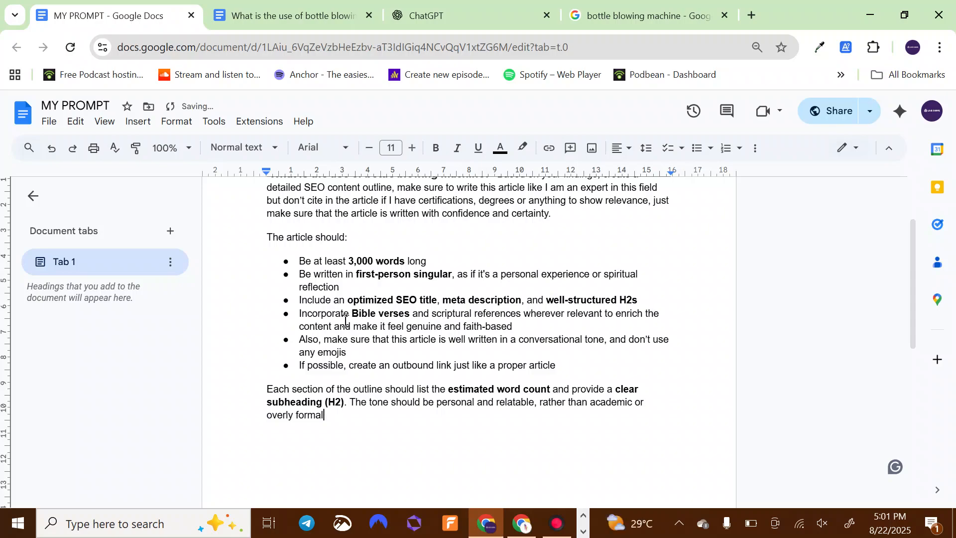
{"action": "key", "text": "ctrl+v"}
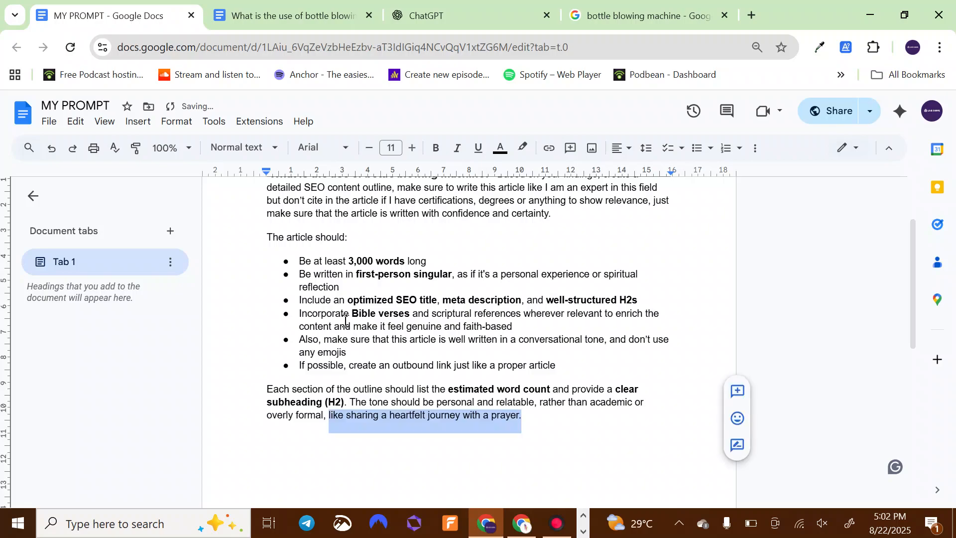
{"action": "key", "text": "Right"}
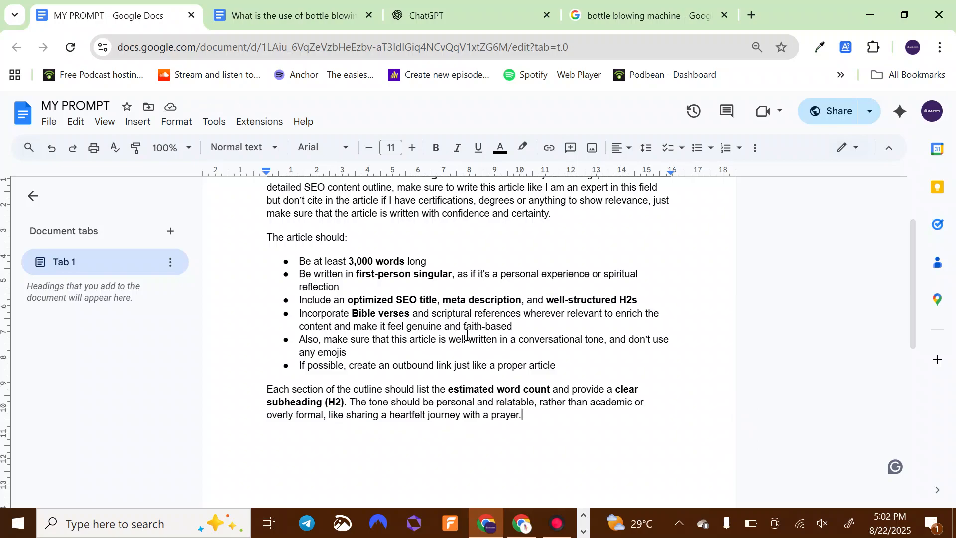
Step: Copy the entire prompt from the MY PROMPT document and submit it in a new ChatGPT chat
{"action": "scroll", "coordinate": [467, 335], "scroll_direction": "up", "scroll_amount": 3}
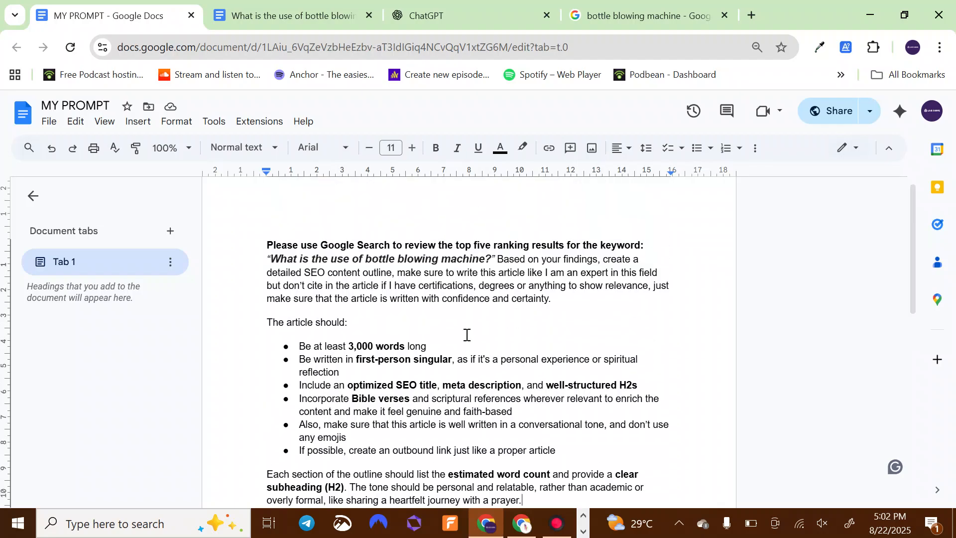
{"action": "scroll", "coordinate": [463, 332], "scroll_direction": "down", "scroll_amount": 3}
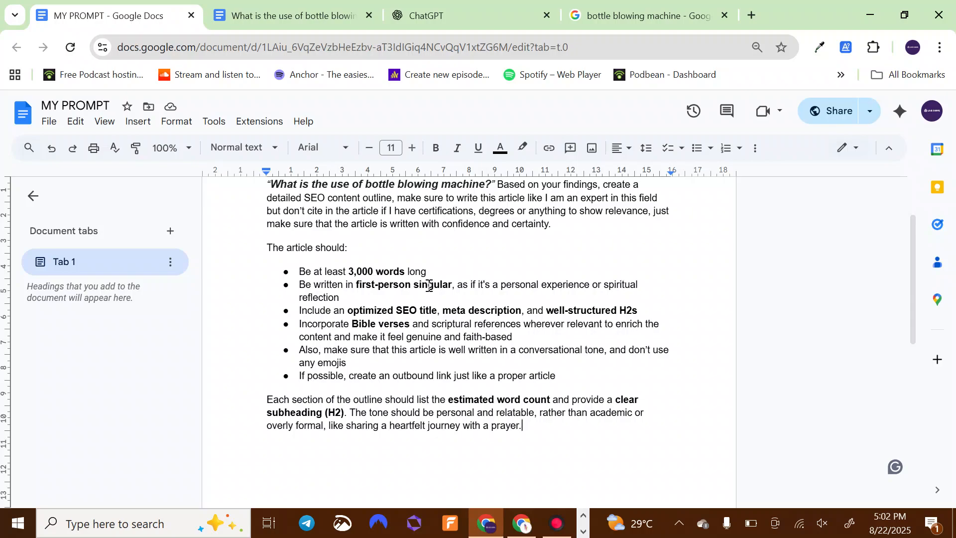
{"action": "scroll", "coordinate": [429, 285], "scroll_direction": "up", "scroll_amount": 3}
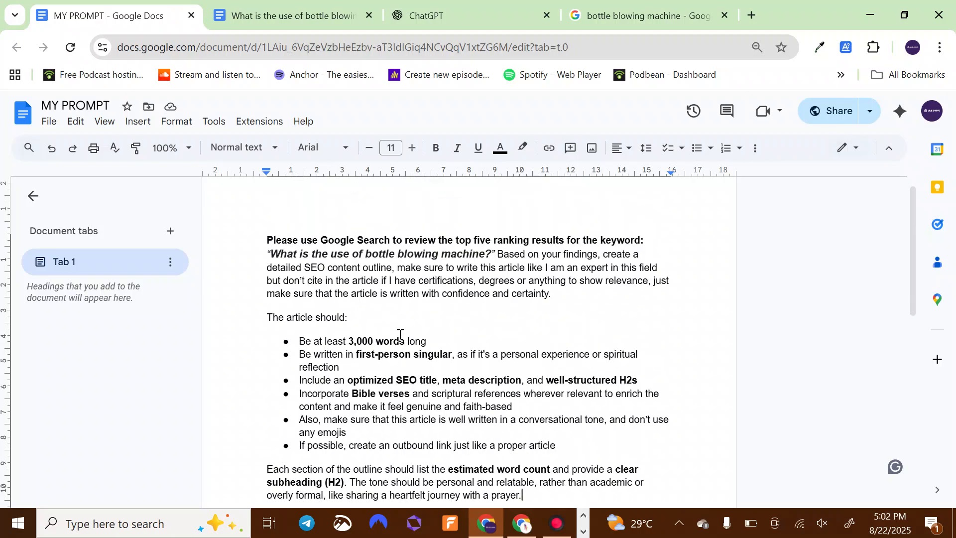
{"action": "scroll", "coordinate": [400, 334], "scroll_direction": "down", "scroll_amount": 3}
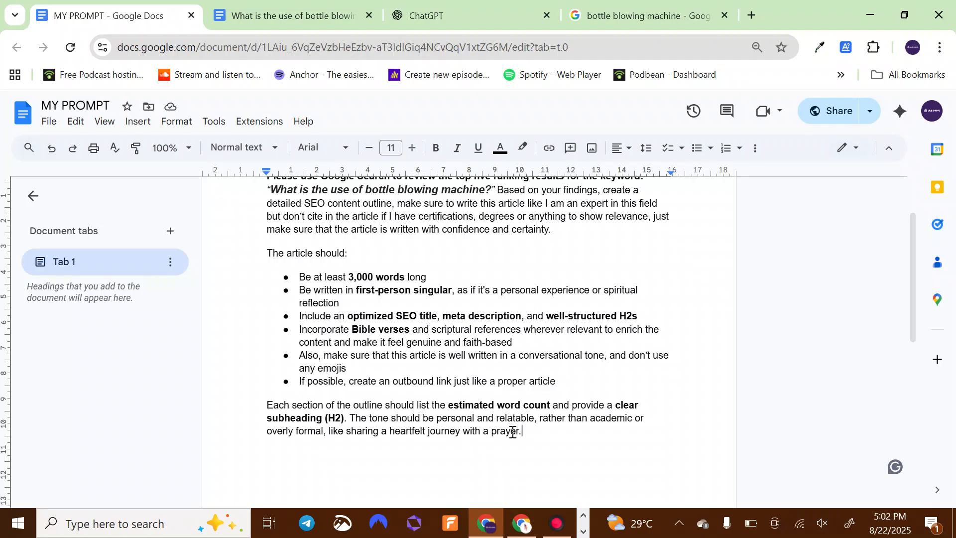
{"action": "key", "text": "ctrl+a"}
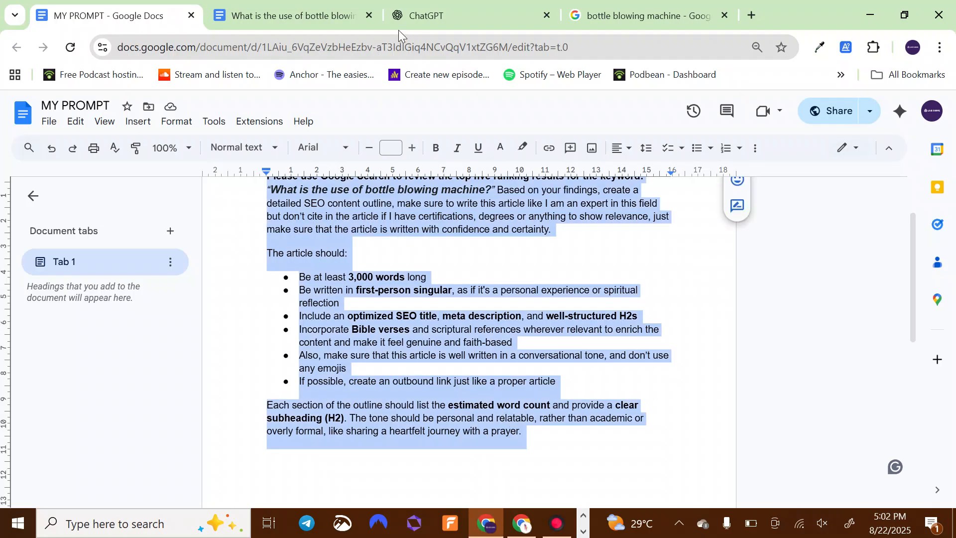
{"action": "left_click", "coordinate": [427, 16]}
{"action": "left_click", "coordinate": [441, 294]}
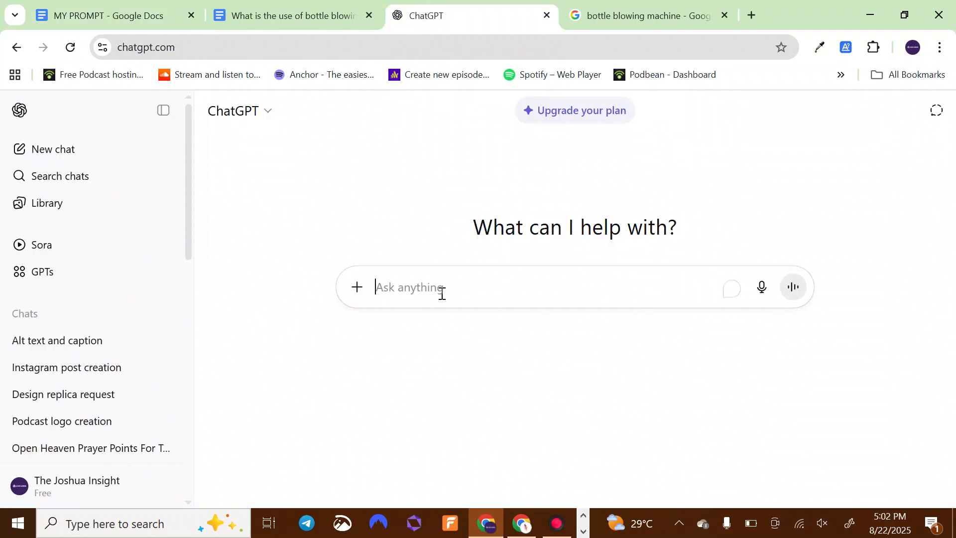
{"action": "key", "text": "ctrl+v"}
{"action": "key", "text": "Return"}
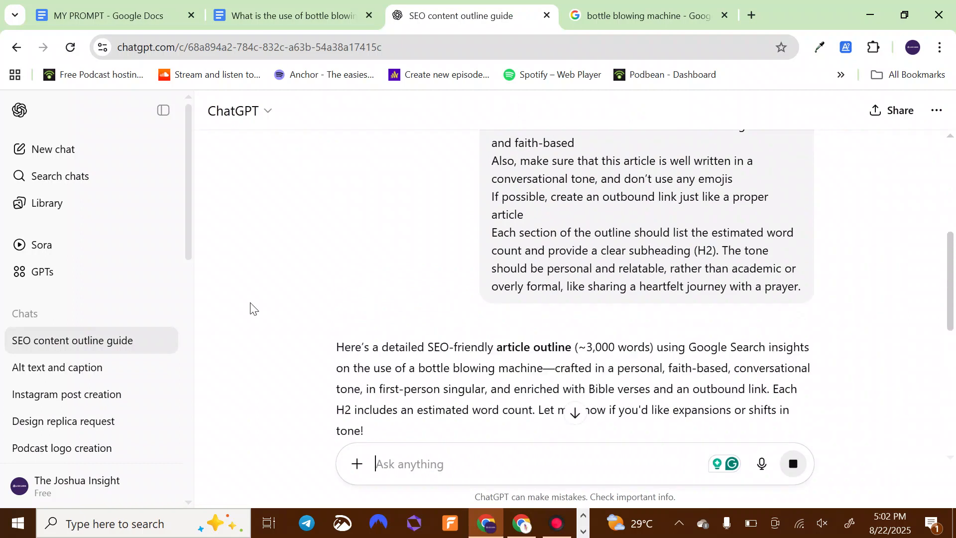
Step: Check the SEO title and meta description in the ChatGPT response, and reread the requirements in the MY PROMPT document
{"action": "scroll", "coordinate": [250, 303], "scroll_direction": "down", "scroll_amount": 2}
{"action": "scroll", "coordinate": [250, 308], "scroll_direction": "down", "scroll_amount": 2}
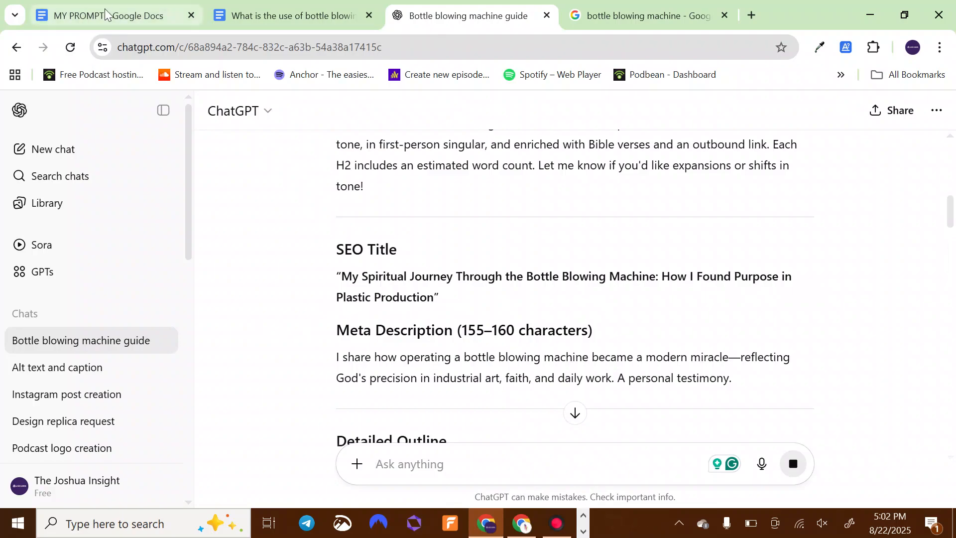
{"action": "left_click", "coordinate": [122, 25]}
{"action": "left_click", "coordinate": [378, 262]}
{"action": "scroll", "coordinate": [378, 264], "scroll_direction": "up", "scroll_amount": 2}
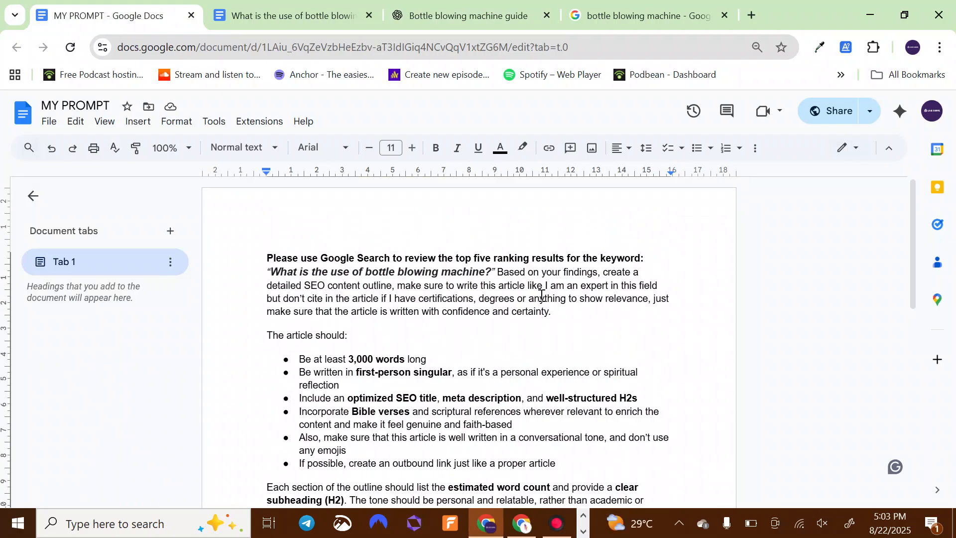
{"action": "scroll", "coordinate": [542, 295], "scroll_direction": "down", "scroll_amount": 2}
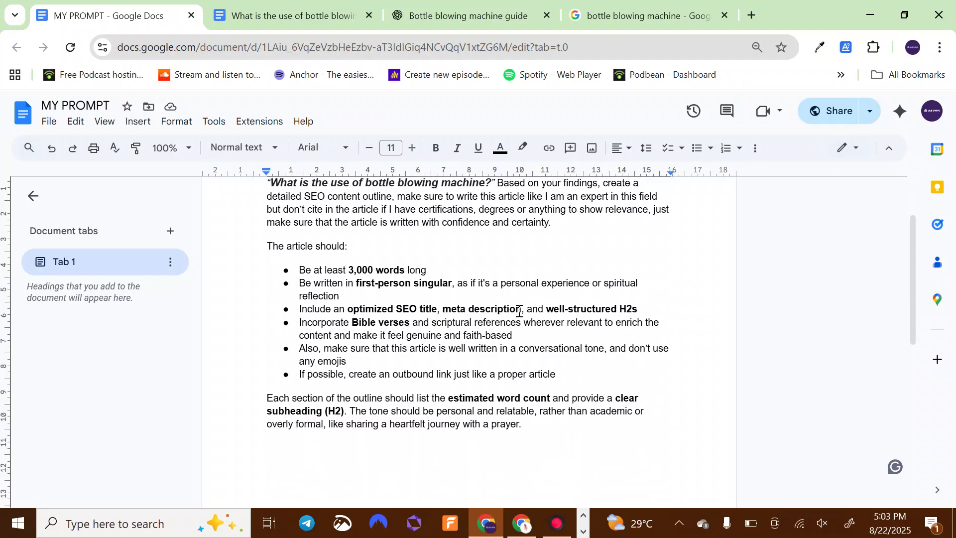
{"action": "scroll", "coordinate": [500, 355], "scroll_direction": "down", "scroll_amount": 2}
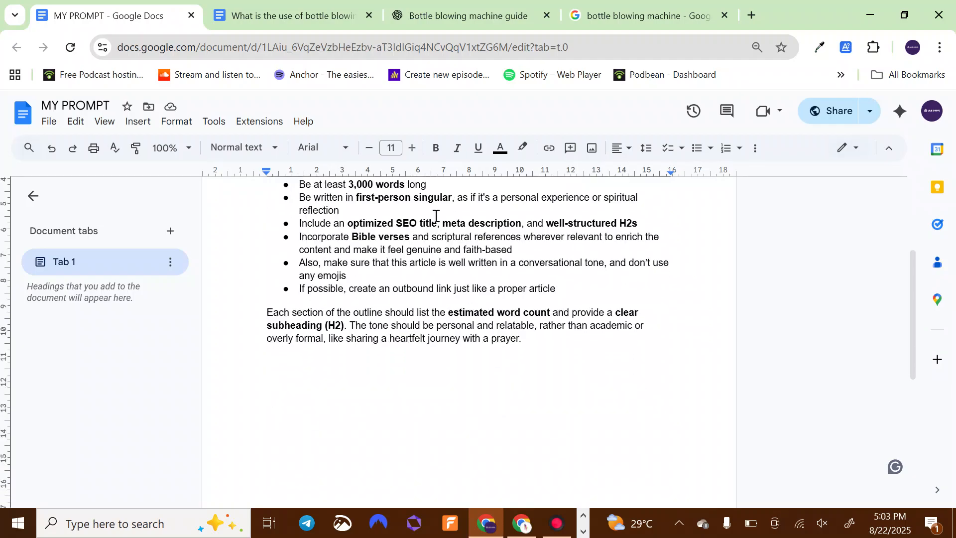
Step: Switch to ChatGPT and review the generated article outline from the SEO title through the H2 sections to the closing note
{"action": "left_click", "coordinate": [438, 22]}
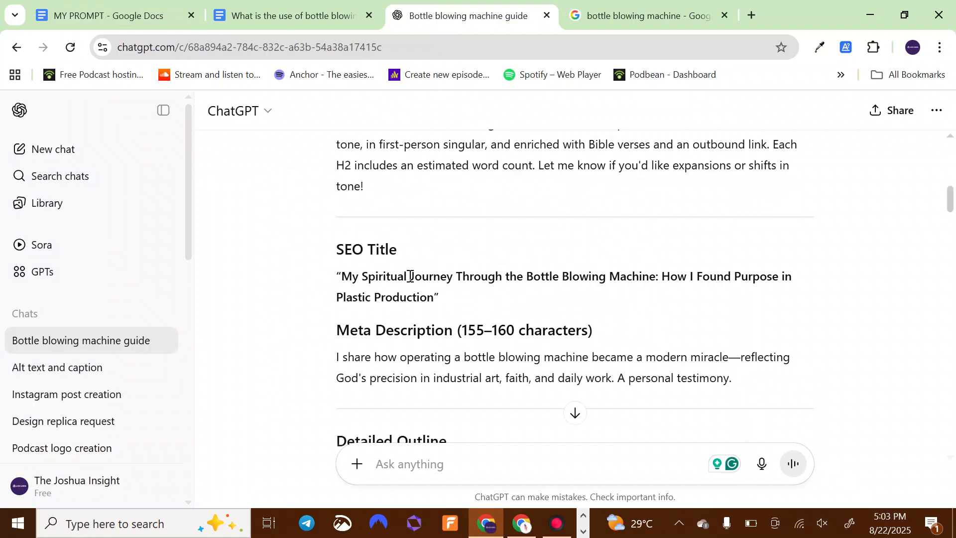
{"action": "scroll", "coordinate": [410, 276], "scroll_direction": "down", "scroll_amount": 5}
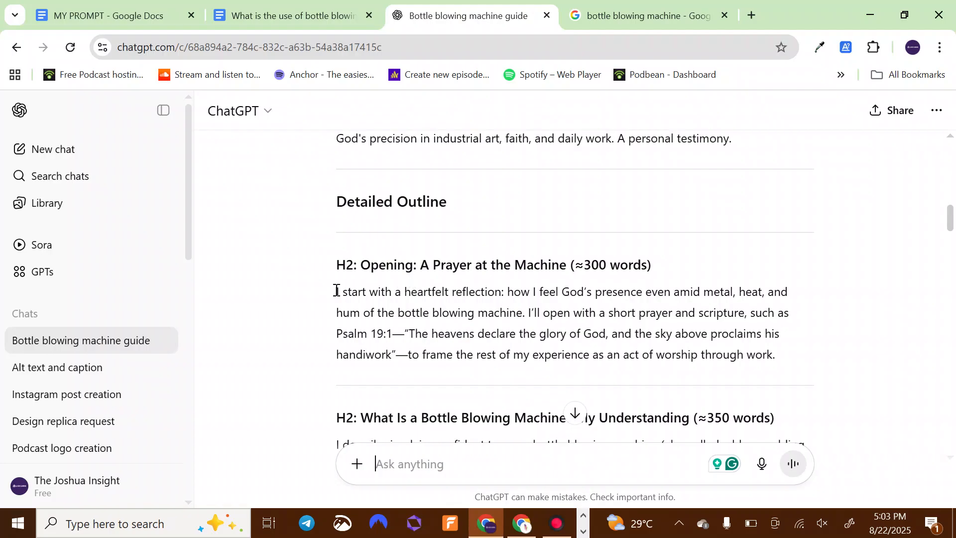
{"action": "scroll", "coordinate": [306, 293], "scroll_direction": "down", "scroll_amount": 10}
{"action": "scroll", "coordinate": [306, 294], "scroll_direction": "down", "scroll_amount": 15}
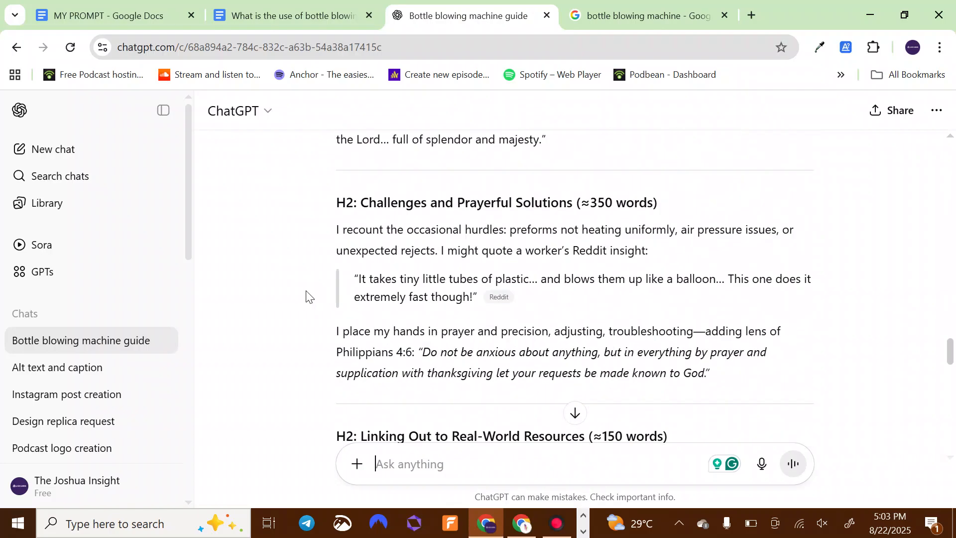
{"action": "scroll", "coordinate": [306, 293], "scroll_direction": "up", "scroll_amount": 5}
{"action": "scroll", "coordinate": [307, 294], "scroll_direction": "up", "scroll_amount": 15}
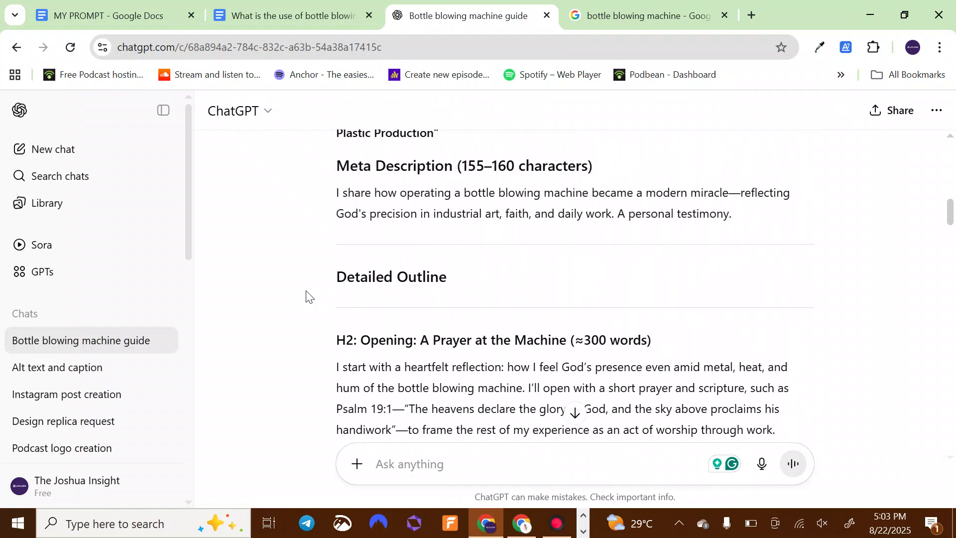
{"action": "scroll", "coordinate": [309, 297], "scroll_direction": "up", "scroll_amount": 2}
{"action": "scroll", "coordinate": [308, 296], "scroll_direction": "down", "scroll_amount": 10}
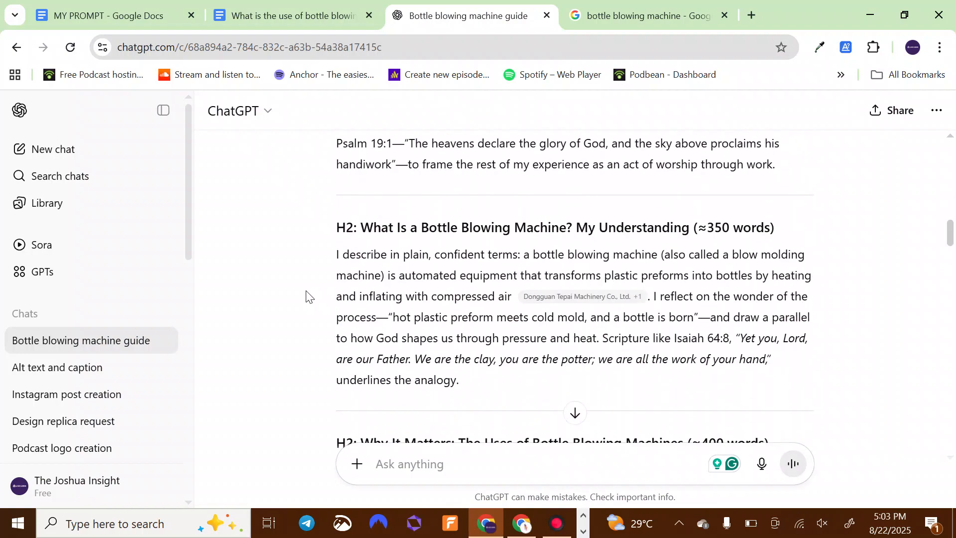
{"action": "scroll", "coordinate": [307, 294], "scroll_direction": "down", "scroll_amount": 12}
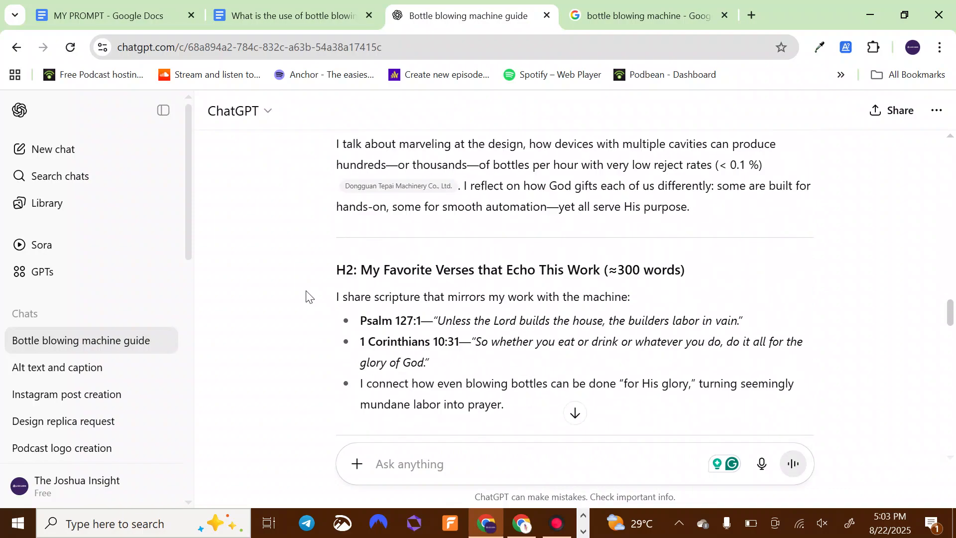
{"action": "scroll", "coordinate": [307, 294], "scroll_direction": "down", "scroll_amount": 15}
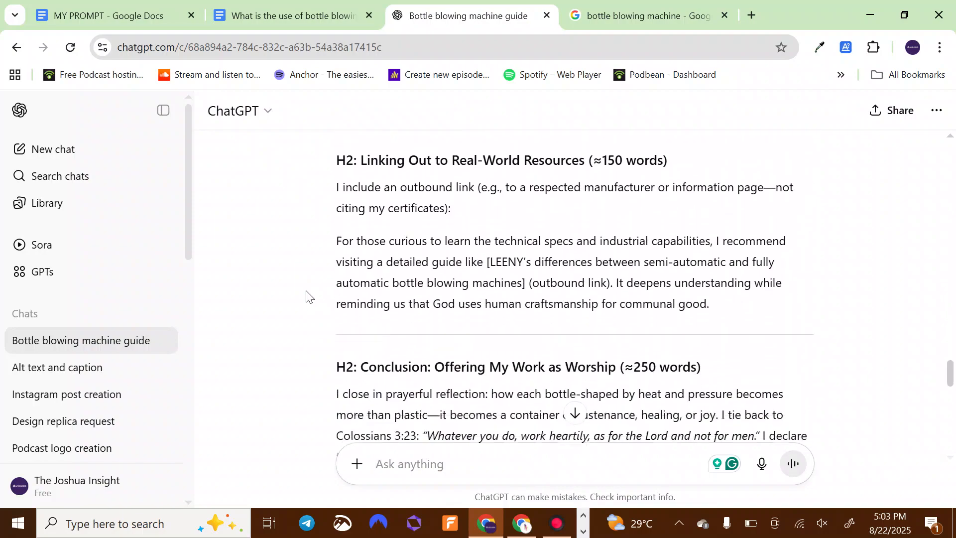
{"action": "scroll", "coordinate": [306, 295], "scroll_direction": "down", "scroll_amount": 10}
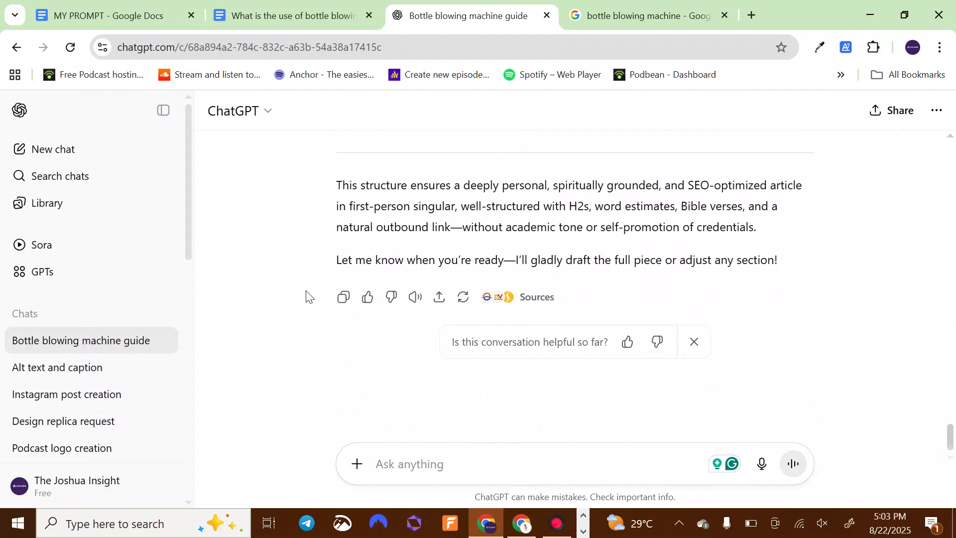
Step: Dismiss the conversation feedback request and send "proceed" so that ChatGPT drafts the full article
{"action": "left_click", "coordinate": [693, 343]}
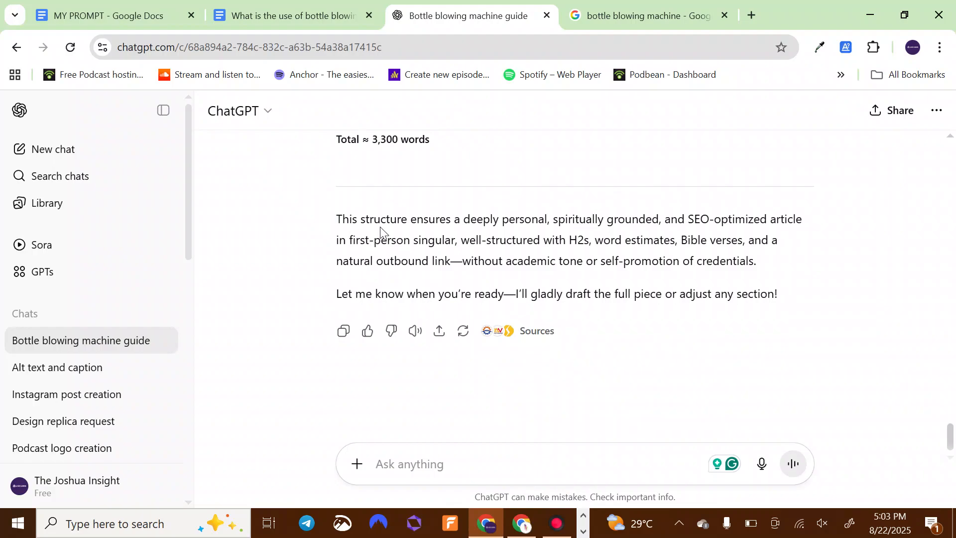
{"action": "scroll", "coordinate": [361, 259], "scroll_direction": "up", "scroll_amount": 8}
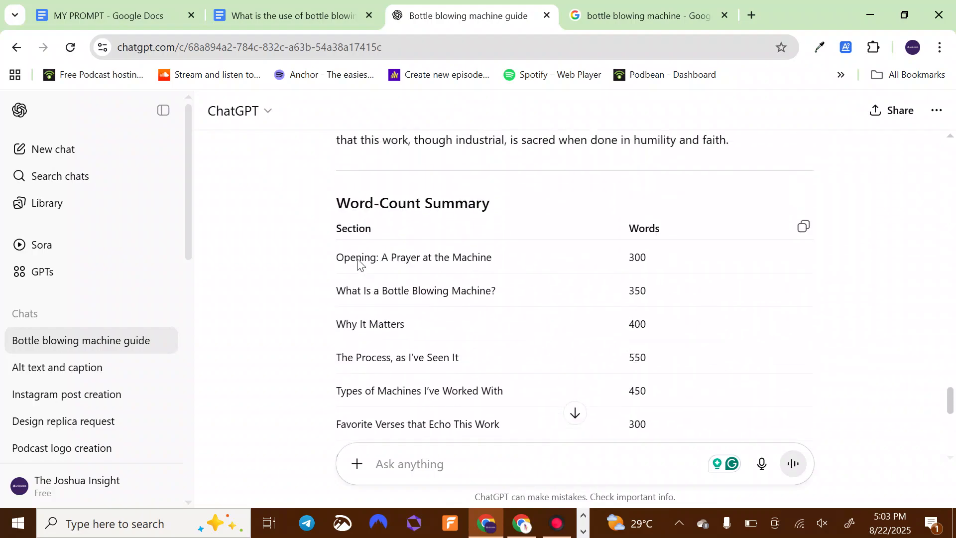
{"action": "scroll", "coordinate": [357, 263], "scroll_direction": "up", "scroll_amount": 5}
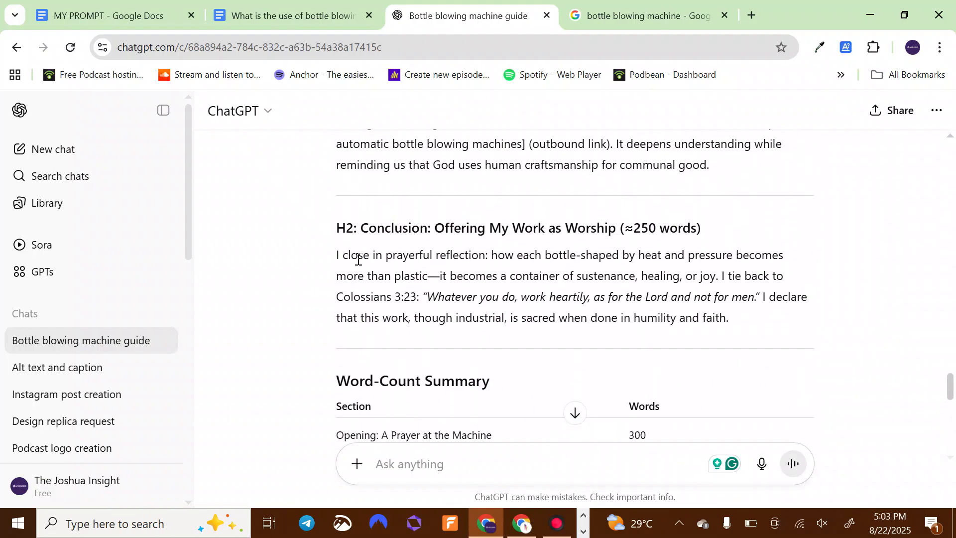
{"action": "scroll", "coordinate": [358, 262], "scroll_direction": "up", "scroll_amount": 10}
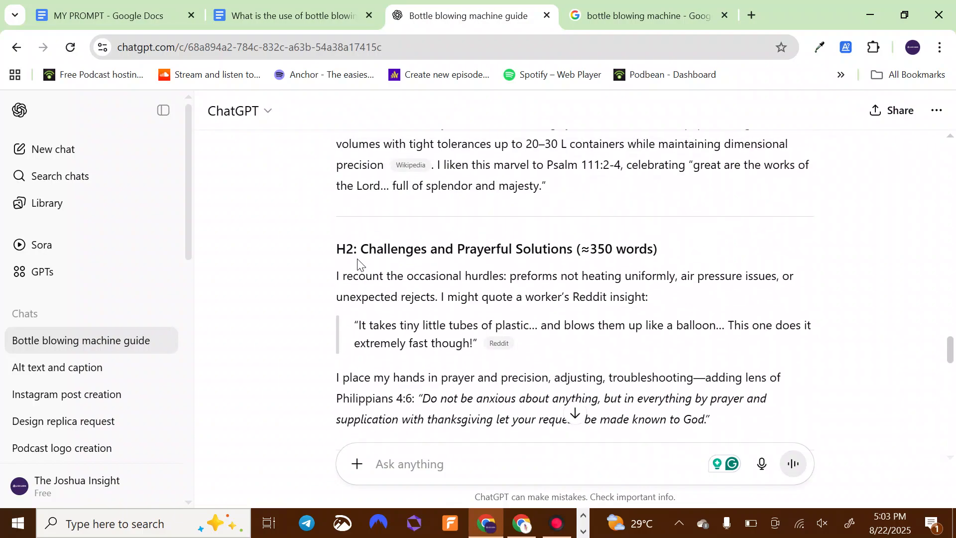
{"action": "scroll", "coordinate": [358, 264], "scroll_direction": "down", "scroll_amount": 20}
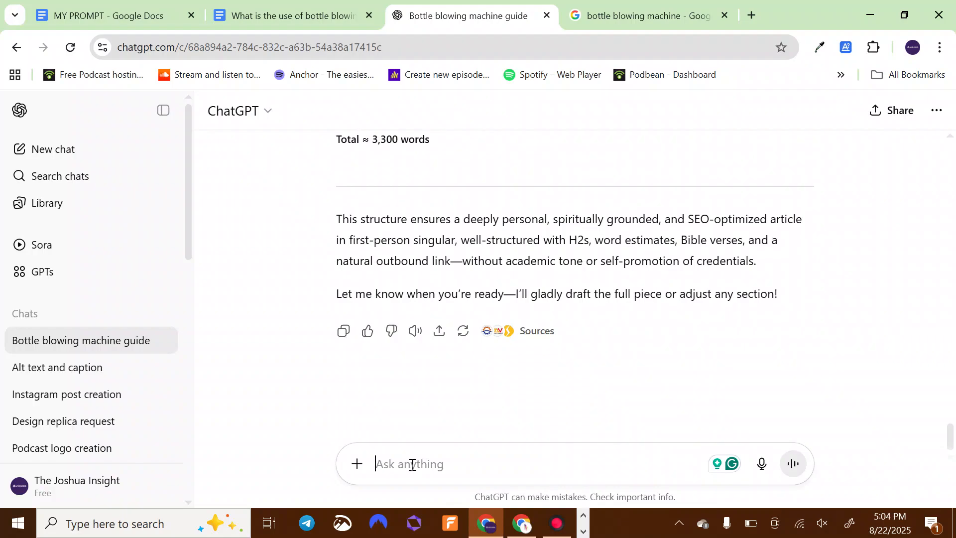
{"action": "type", "text": "proceed"}
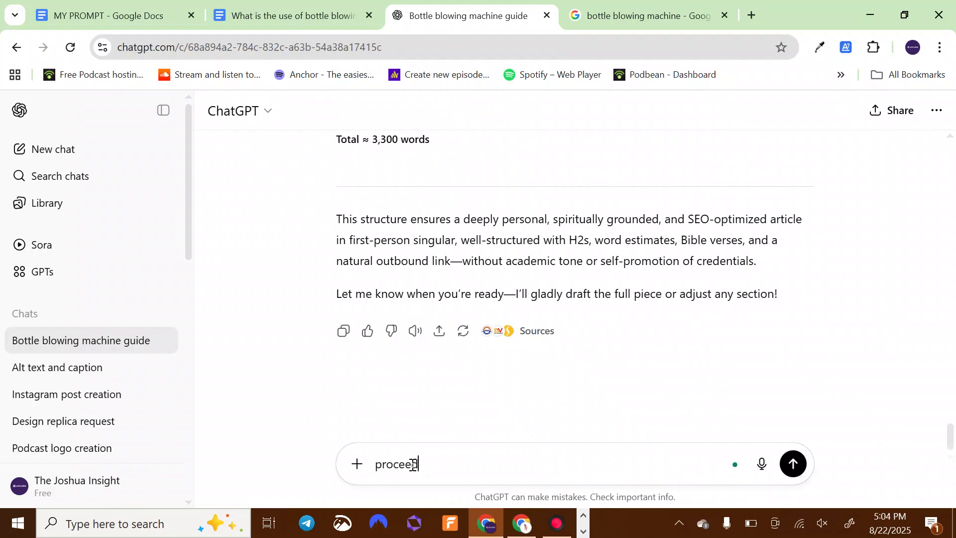
{"action": "key", "text": "Return"}
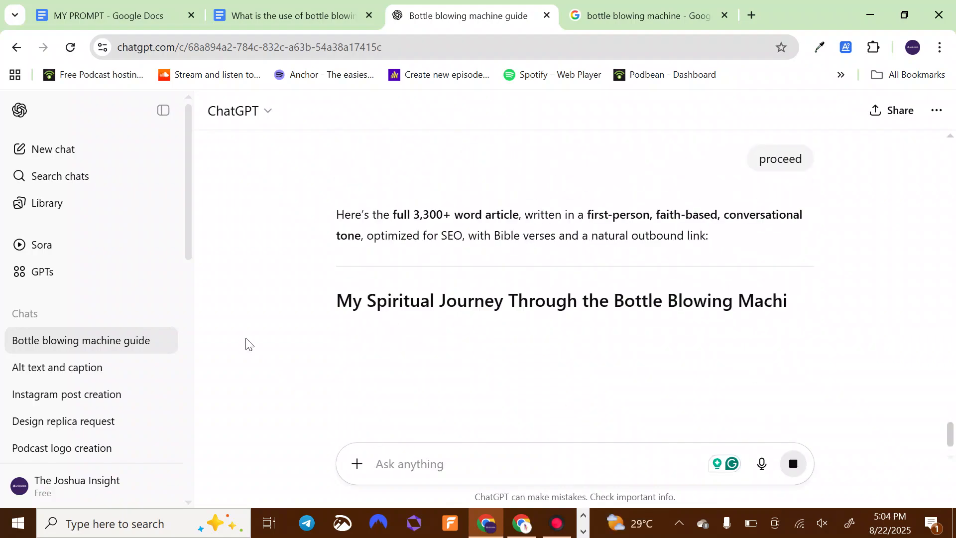
Step: Skim the article while ChatGPT writes it, and glance at the Google results for "bottle blowing machine"
{"action": "scroll", "coordinate": [245, 343], "scroll_direction": "up", "scroll_amount": 2}
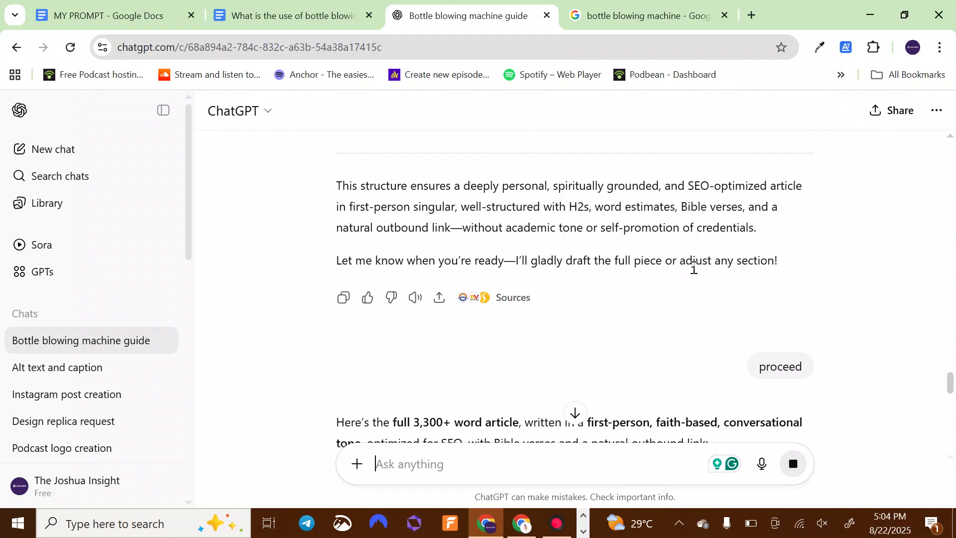
{"action": "scroll", "coordinate": [294, 343], "scroll_direction": "down", "scroll_amount": 5}
{"action": "scroll", "coordinate": [298, 344], "scroll_direction": "down", "scroll_amount": 4}
{"action": "scroll", "coordinate": [297, 343], "scroll_direction": "down", "scroll_amount": 12}
{"action": "scroll", "coordinate": [297, 344], "scroll_direction": "down", "scroll_amount": 10}
{"action": "scroll", "coordinate": [298, 343], "scroll_direction": "up", "scroll_amount": 4}
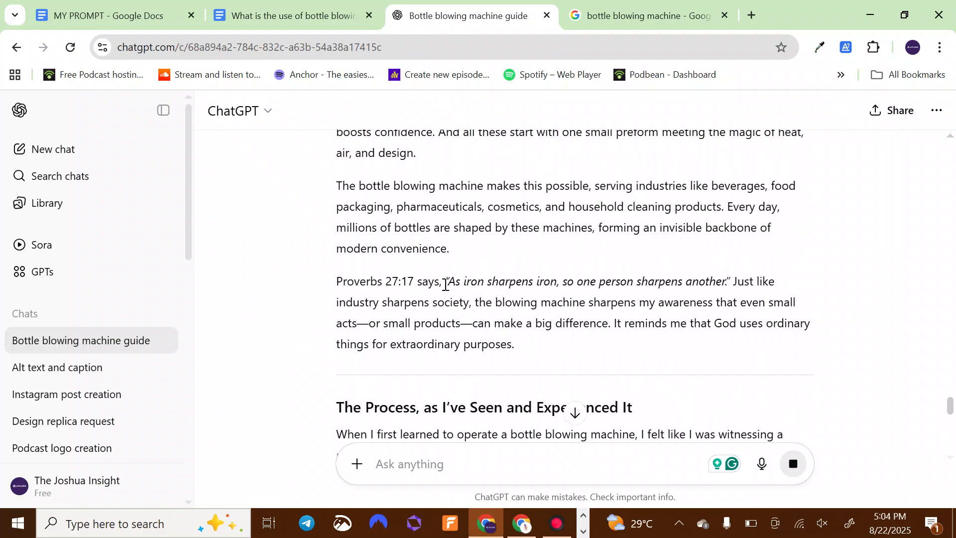
{"action": "left_click", "coordinate": [628, 15]}
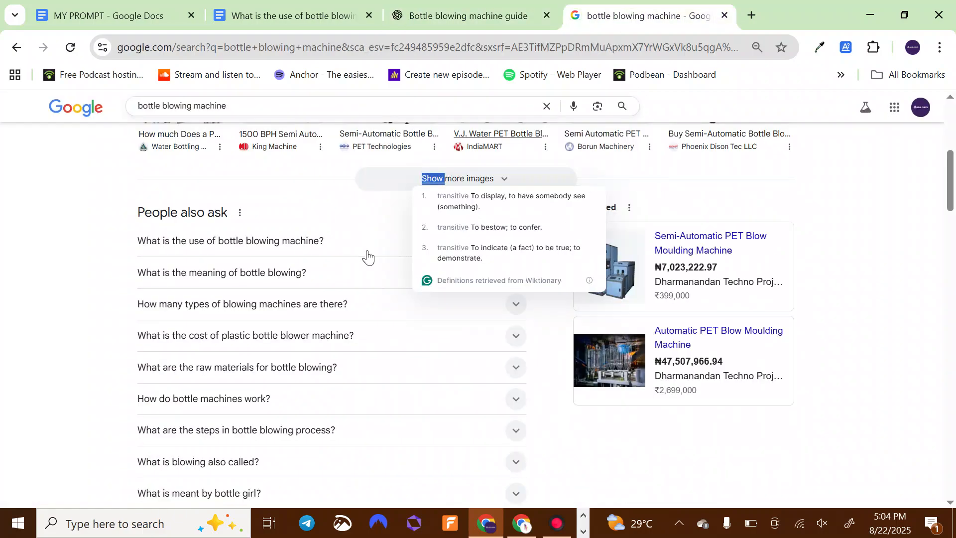
{"action": "left_click", "coordinate": [49, 272]}
{"action": "scroll", "coordinate": [49, 271], "scroll_direction": "up", "scroll_amount": 5}
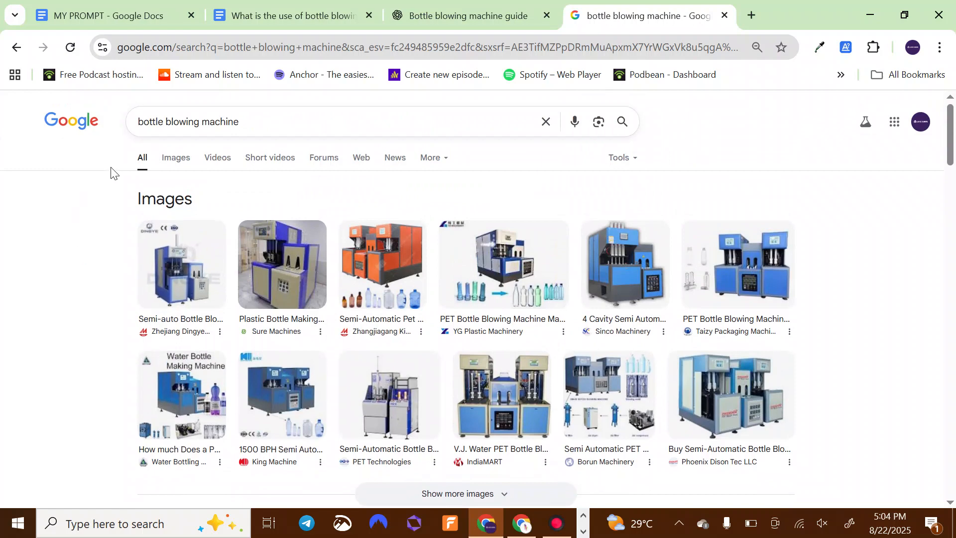
Step: Copy the ChatGPT article from its title through the closing checklist and paste it into the "What is the use of bottle blowing machine?" document
{"action": "left_click", "coordinate": [464, 20]}
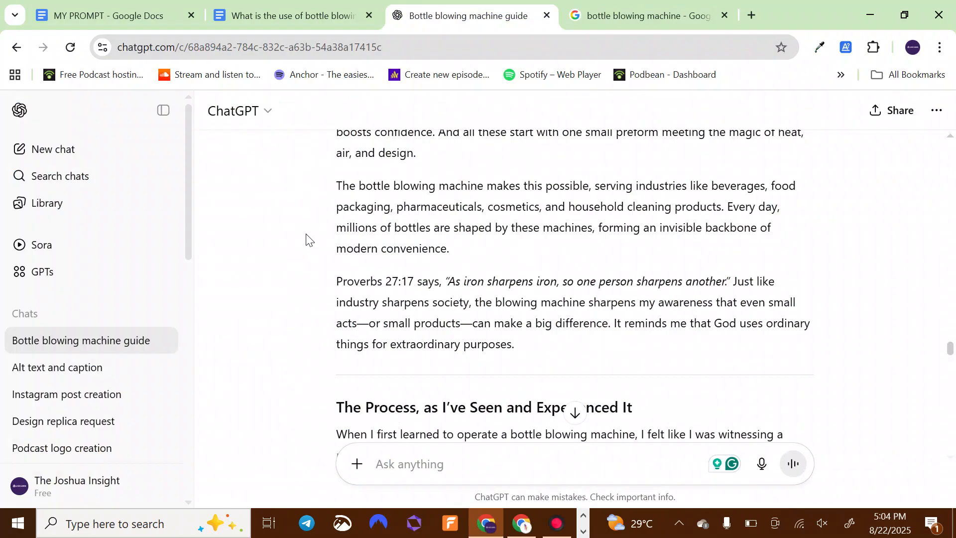
{"action": "scroll", "coordinate": [306, 240], "scroll_direction": "up", "scroll_amount": 15}
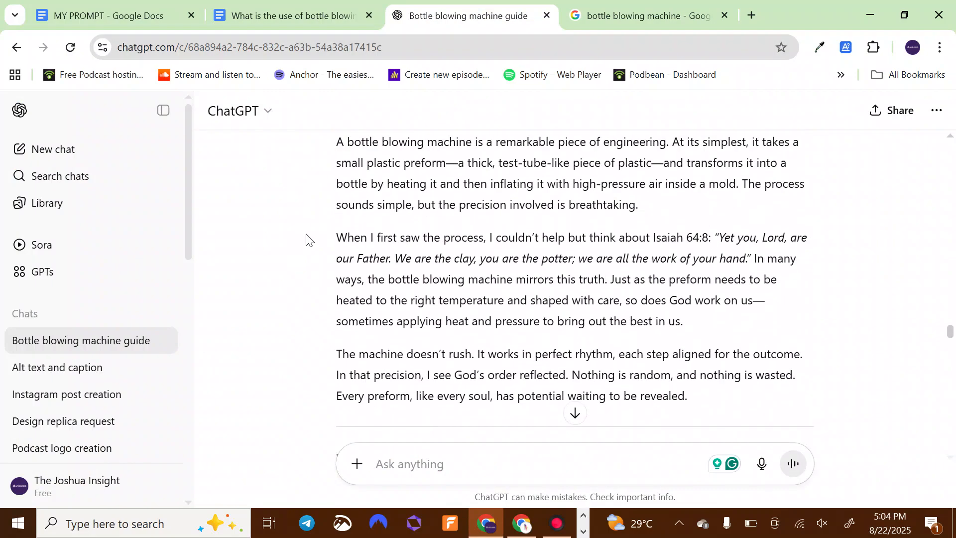
{"action": "scroll", "coordinate": [306, 240], "scroll_direction": "up", "scroll_amount": 10}
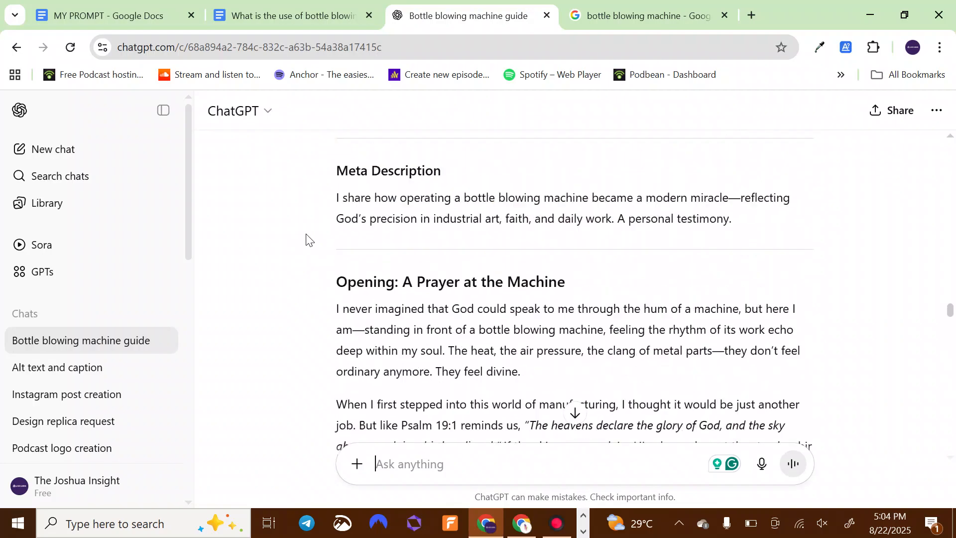
{"action": "scroll", "coordinate": [306, 240], "scroll_direction": "down", "scroll_amount": 1}
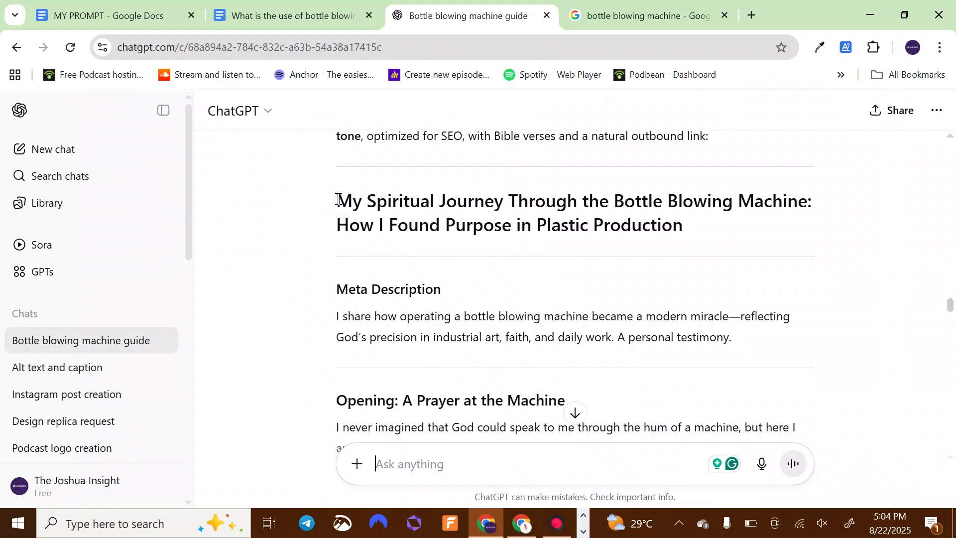
{"action": "left_click_drag", "start_coordinate": [339, 200], "coordinate": [702, 209]}
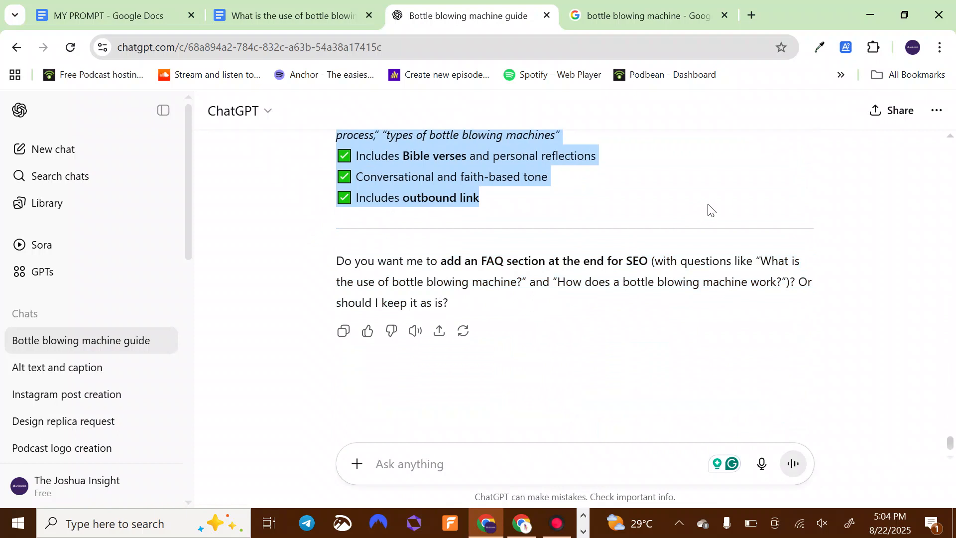
{"action": "scroll", "coordinate": [710, 209], "scroll_direction": "up", "scroll_amount": 4}
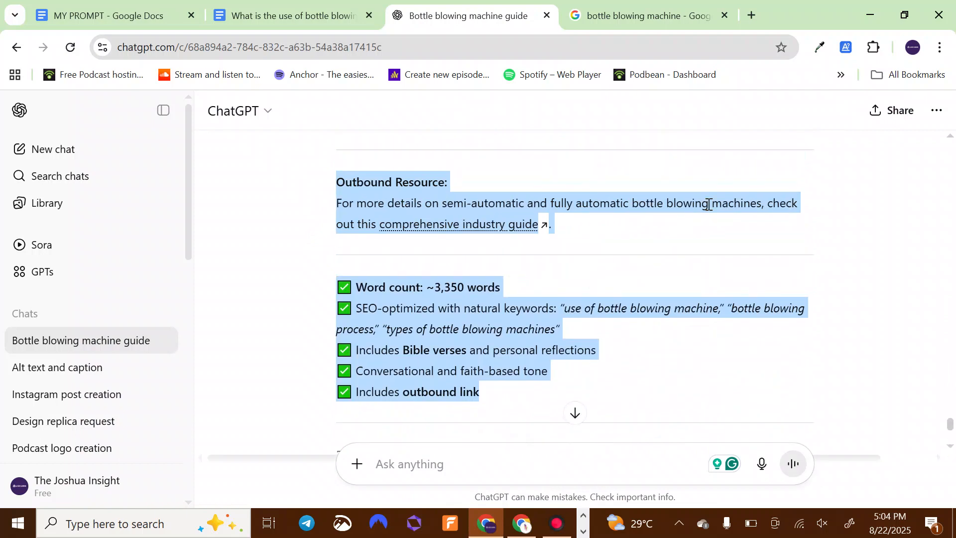
{"action": "scroll", "coordinate": [709, 204], "scroll_direction": "up", "scroll_amount": 5}
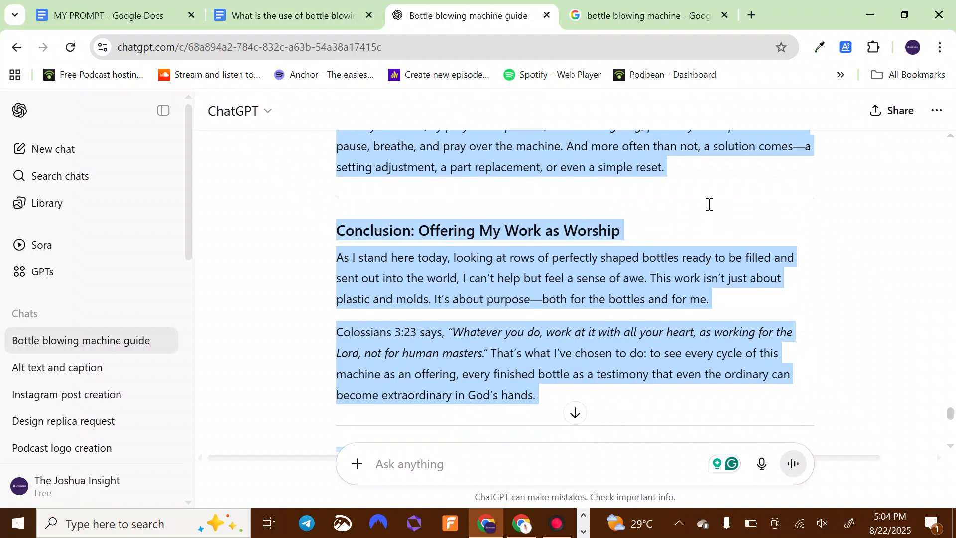
{"action": "scroll", "coordinate": [708, 205], "scroll_direction": "down", "scroll_amount": 2}
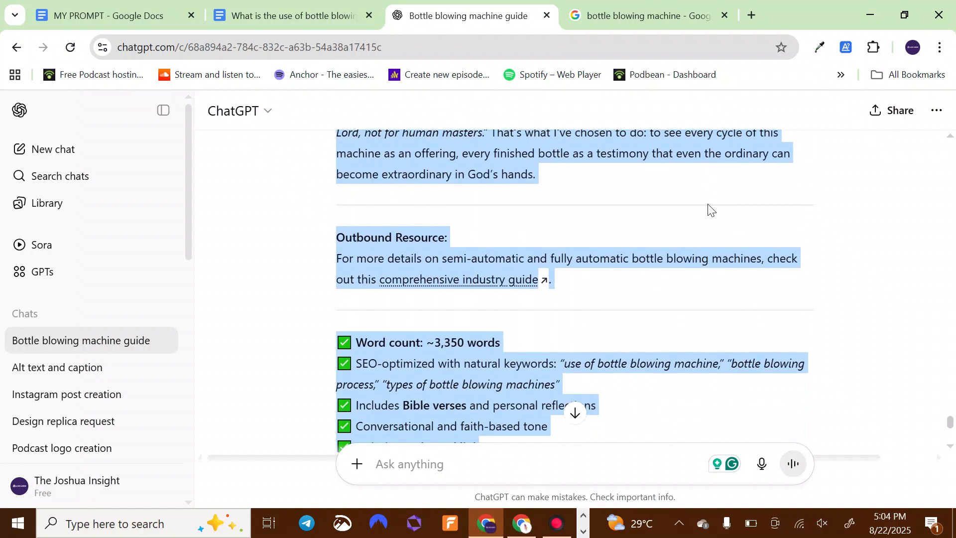
{"action": "left_click", "coordinate": [284, 20]}
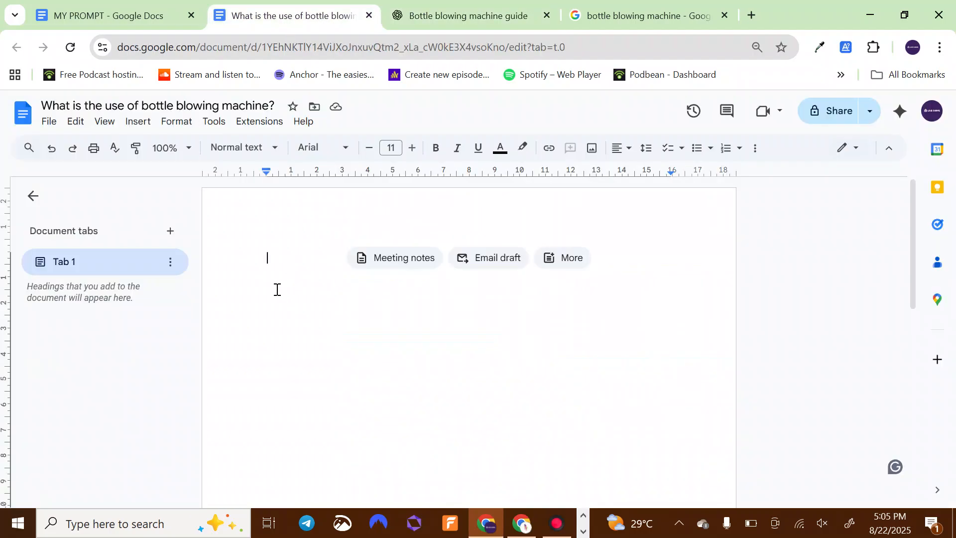
{"action": "key", "text": "ctrl+v"}
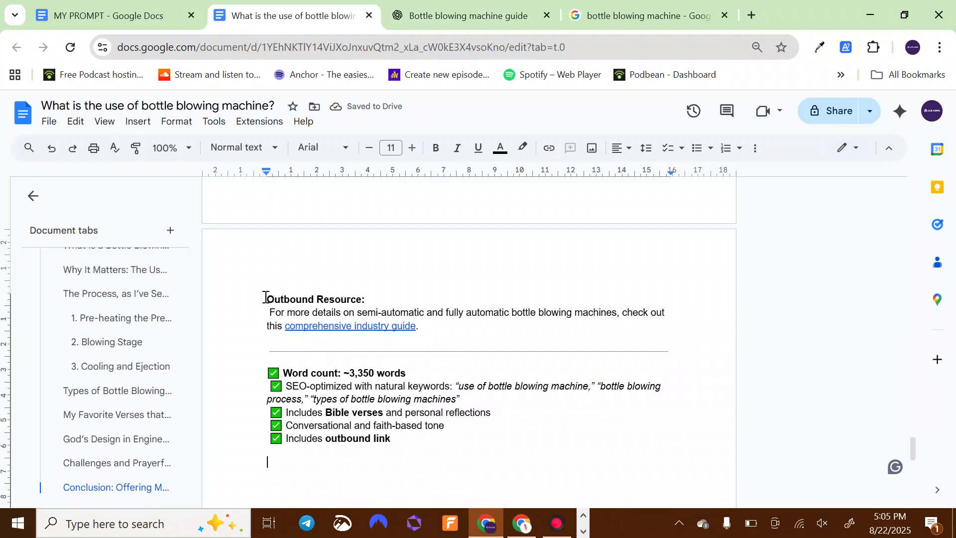
Step: Delete the Outbound Resource paragraph and the word-count checklist after the document's conclusion, including the leftover divider
{"action": "left_click", "coordinate": [265, 298]}
{"action": "key", "text": "shift+End"}
{"action": "key", "text": "ctrl+shift+End"}
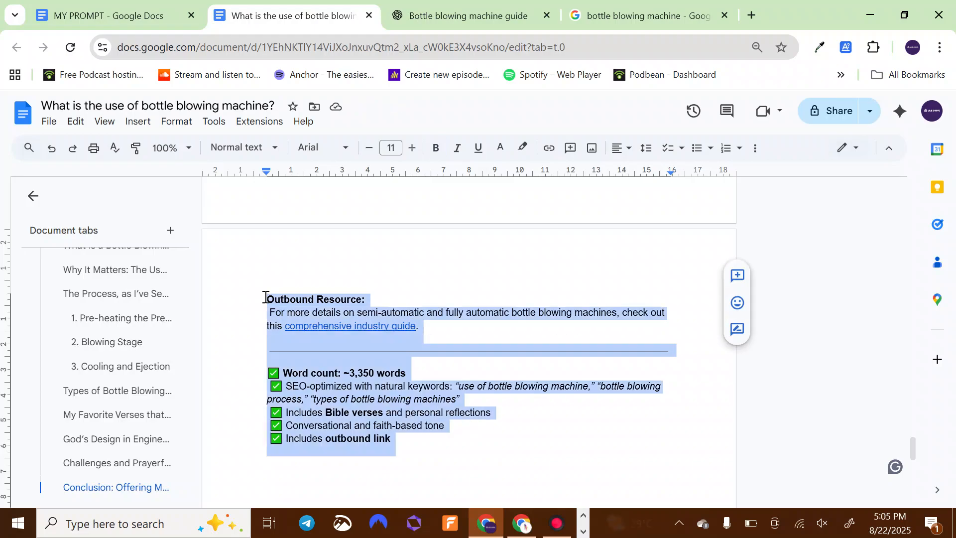
{"action": "key", "text": "Delete"}
{"action": "key", "text": "BackSpace"}
{"action": "key", "text": "BackSpace"}
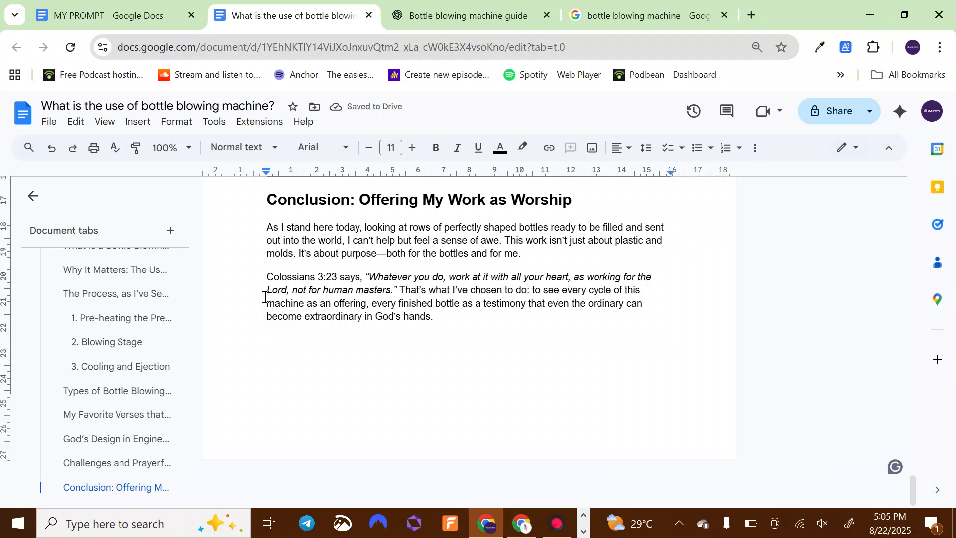
Step: Switch to ChatGPT and answer its FAQ offer with "sure, give me an FAQ"
{"action": "left_click", "coordinate": [471, 20]}
{"action": "scroll", "coordinate": [318, 269], "scroll_direction": "down", "scroll_amount": 5}
{"action": "left_click", "coordinate": [282, 294]}
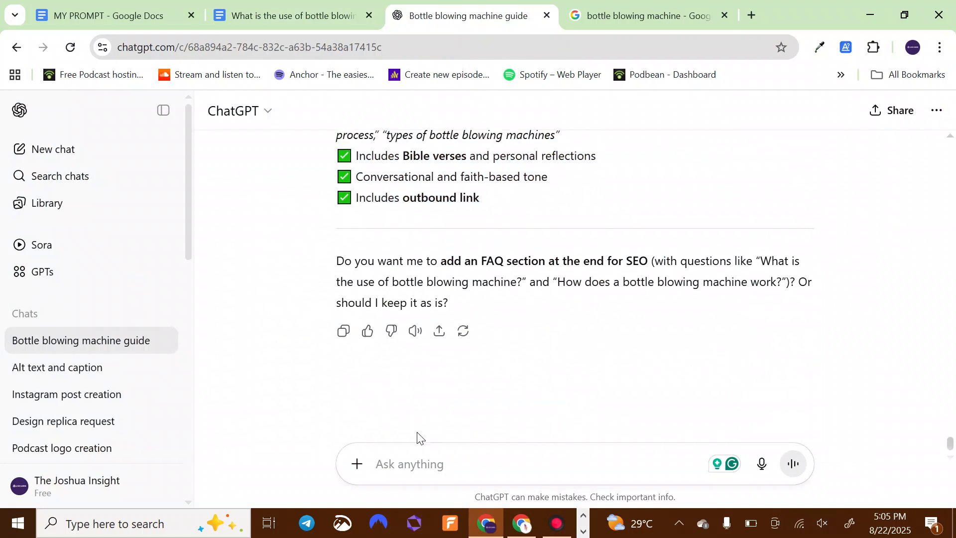
{"action": "left_click", "coordinate": [415, 459]}
{"action": "type", "text": "sure"}
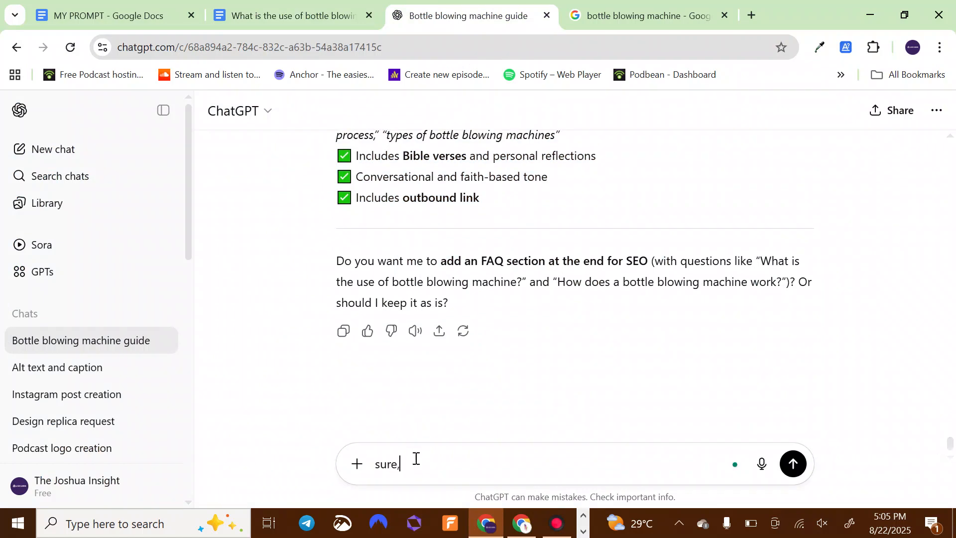
{"action": "type", "text": ", give me an FAQ"}
{"action": "key", "text": "Return"}
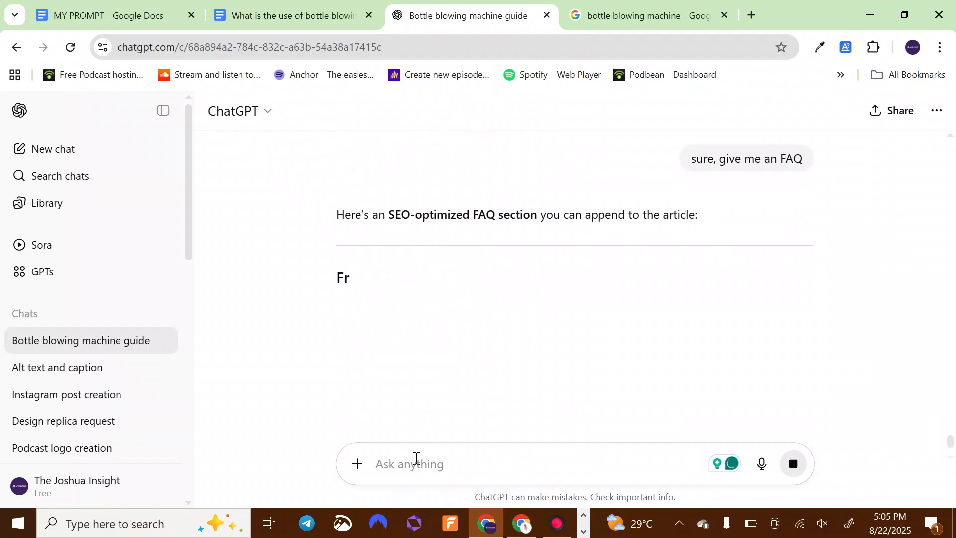
Step: Copy the Frequently Asked Questions section through question 7 and paste it below the conclusion in the Google Docs article
{"action": "scroll", "coordinate": [238, 344], "scroll_direction": "down", "scroll_amount": 2}
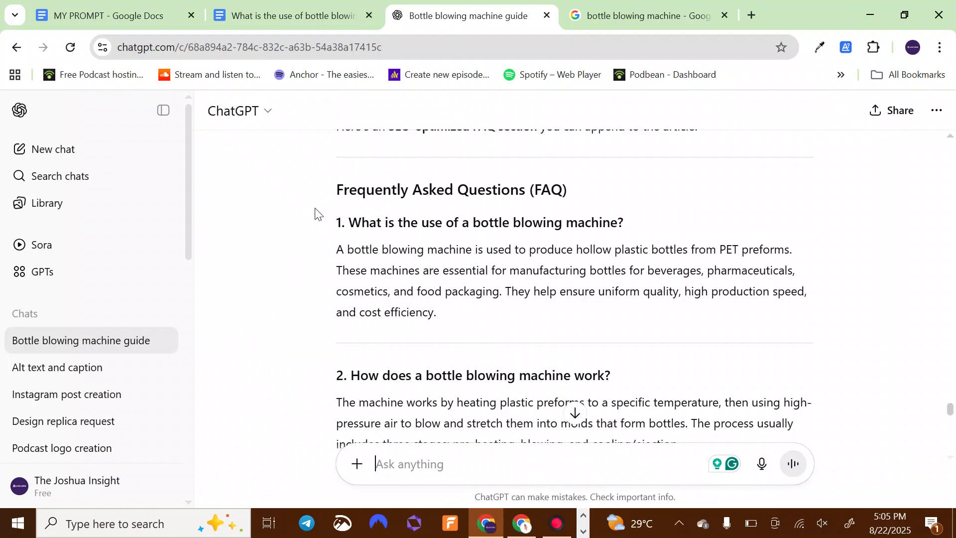
{"action": "left_click_drag", "start_coordinate": [355, 234], "coordinate": [711, 318]}
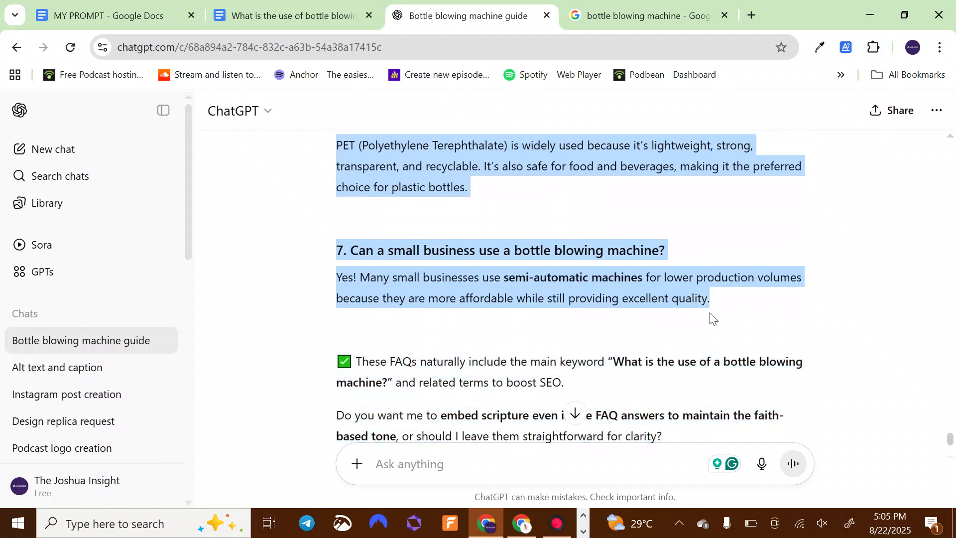
{"action": "right_click", "coordinate": [634, 305]}
{"action": "left_click", "coordinate": [536, 318]}
{"action": "left_click", "coordinate": [276, 6]}
{"action": "left_click", "coordinate": [296, 374]}
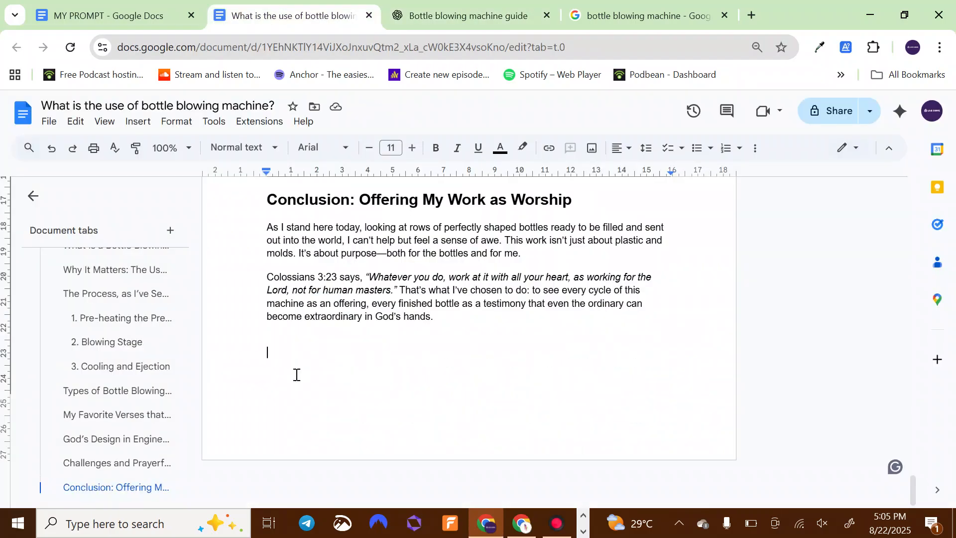
{"action": "key", "text": "ctrl+v"}
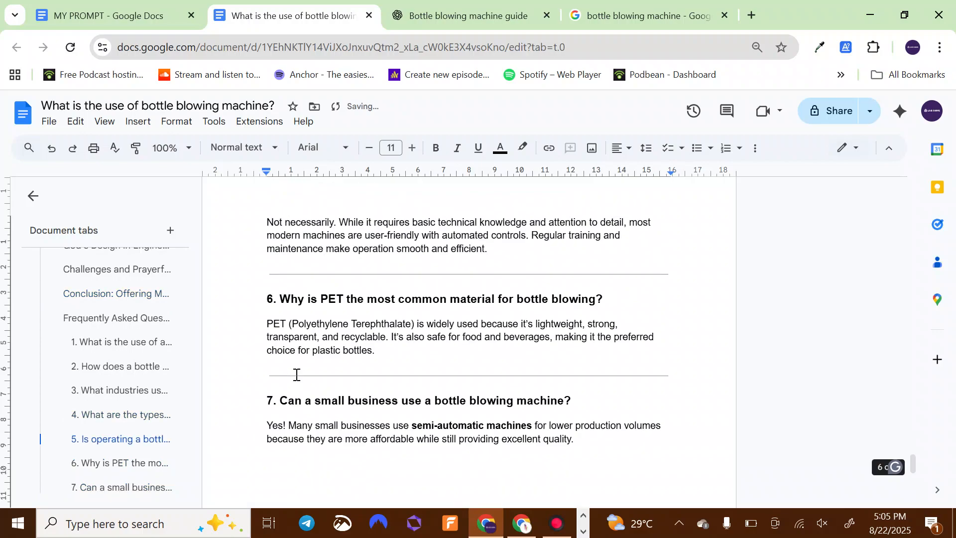
Step: Check the FAQ headings 6 and 7 and the document outline, and collapse the heading list of Tab 1
{"action": "left_click", "coordinate": [251, 396]}
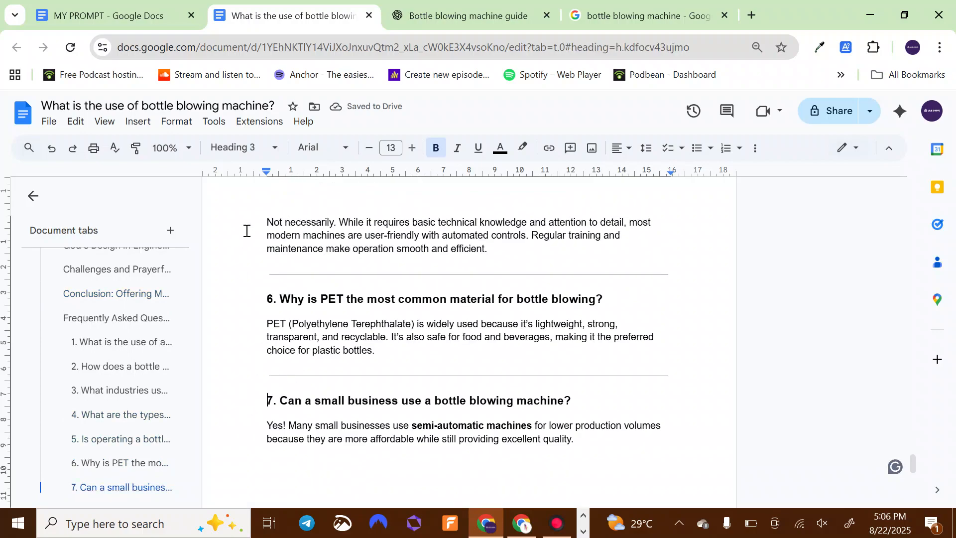
{"action": "left_click", "coordinate": [255, 303]}
{"action": "left_click", "coordinate": [249, 302]}
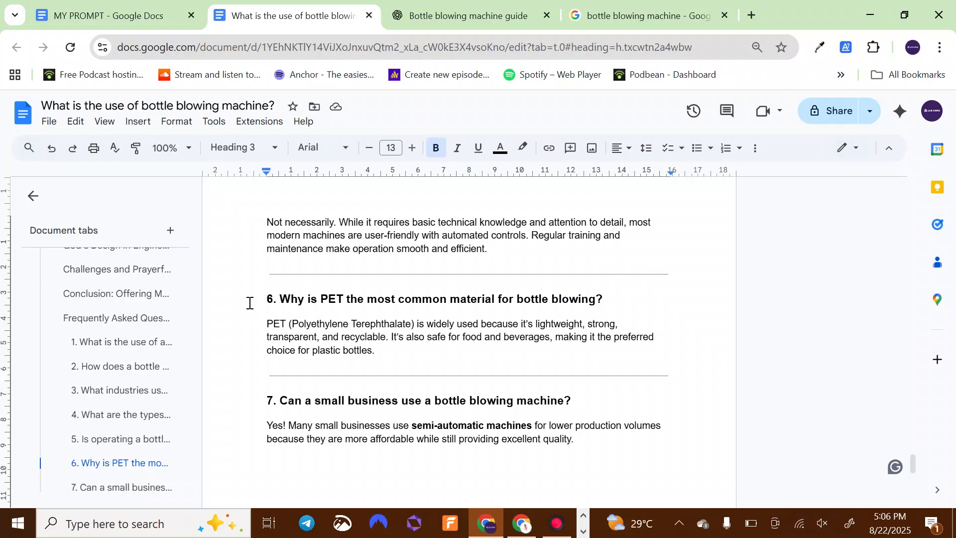
{"action": "scroll", "coordinate": [107, 373], "scroll_direction": "up", "scroll_amount": 8}
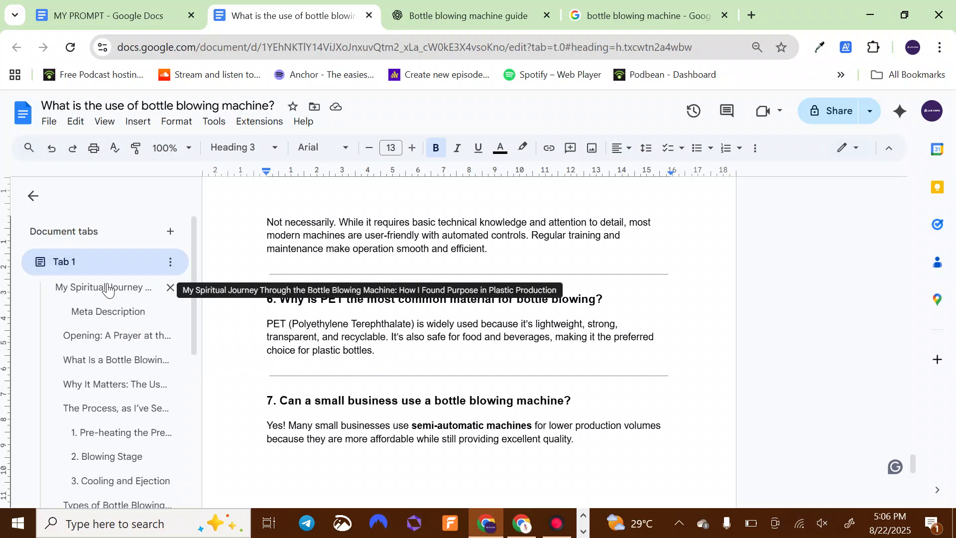
{"action": "left_click", "coordinate": [103, 266]}
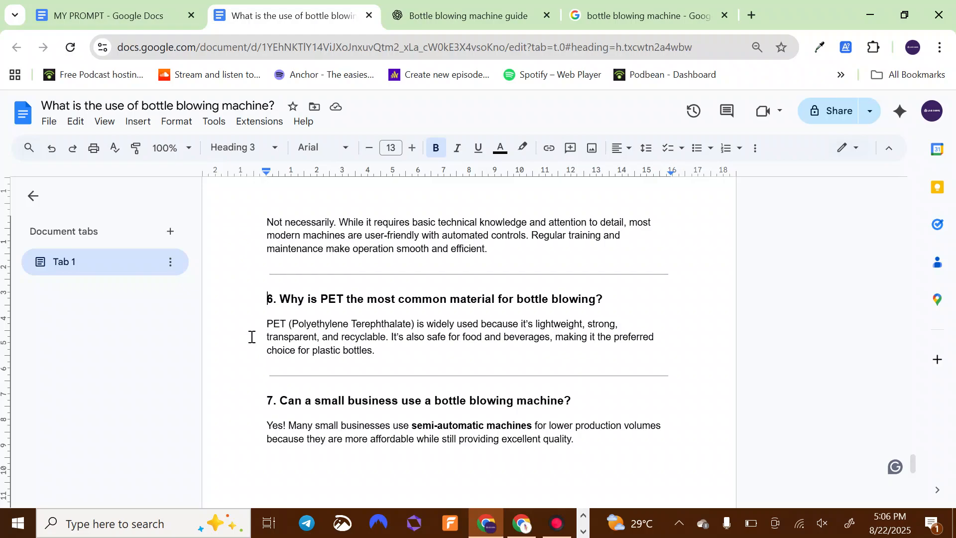
Step: Open synapse.com.ng in a new browser tab and go to the article "AI Tools For Affiliate Marketers: 2025 Guide"
{"action": "left_click", "coordinate": [751, 14]}
{"action": "type", "text": "synapse"}
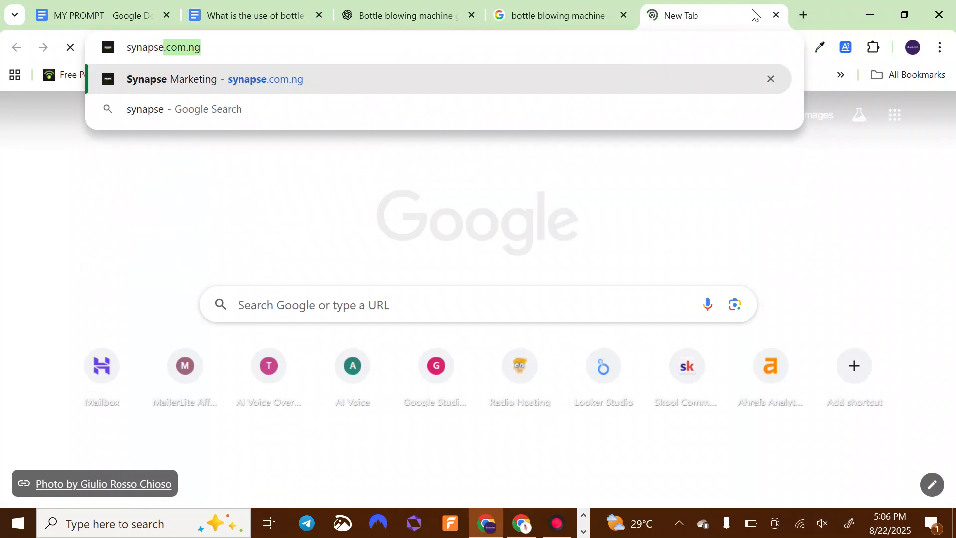
{"action": "key", "text": "Return"}
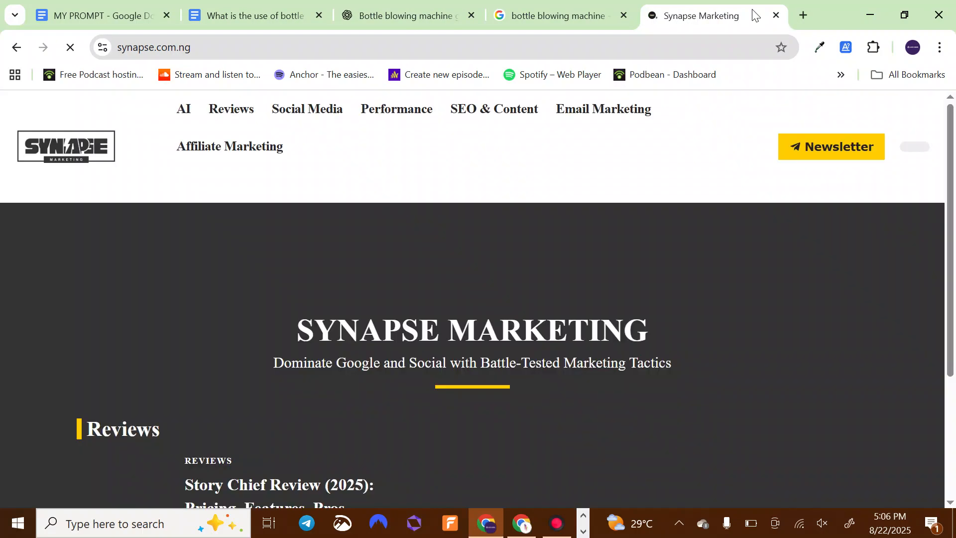
{"action": "scroll", "coordinate": [389, 223], "scroll_direction": "down", "scroll_amount": 8}
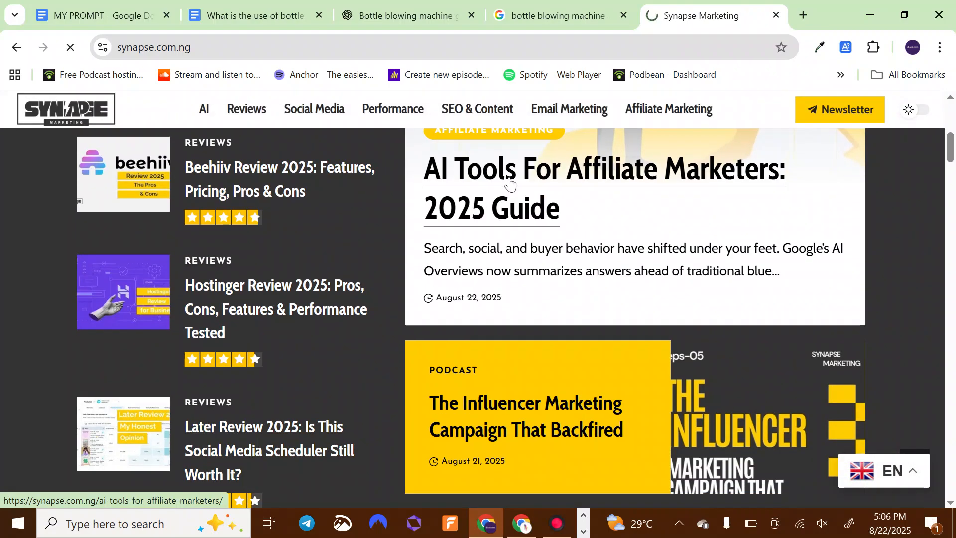
{"action": "left_click", "coordinate": [509, 184]}
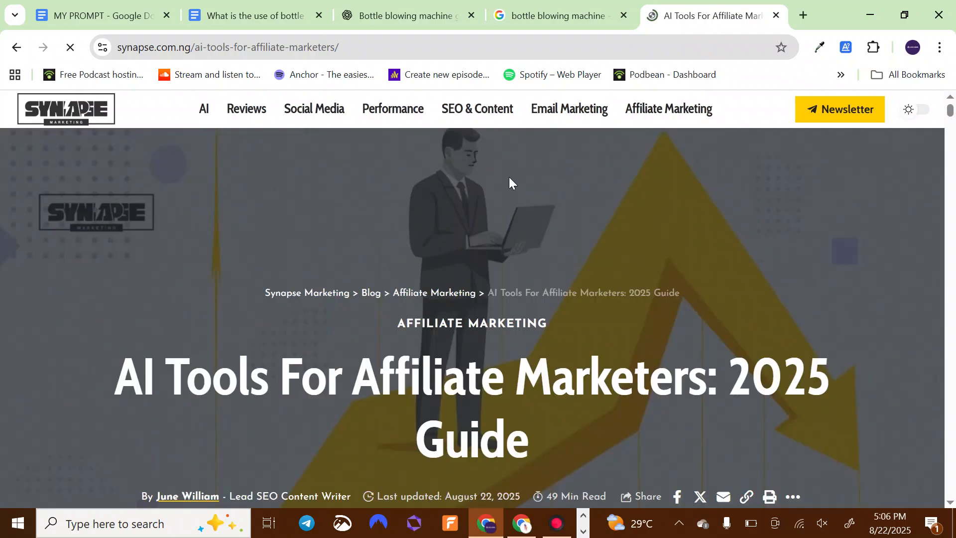
Step: Examine the article's Outline table of contents, collapsing and expanding it to see how its numbered headings and subheadings are structured
{"action": "scroll", "coordinate": [357, 239], "scroll_direction": "down", "scroll_amount": 10}
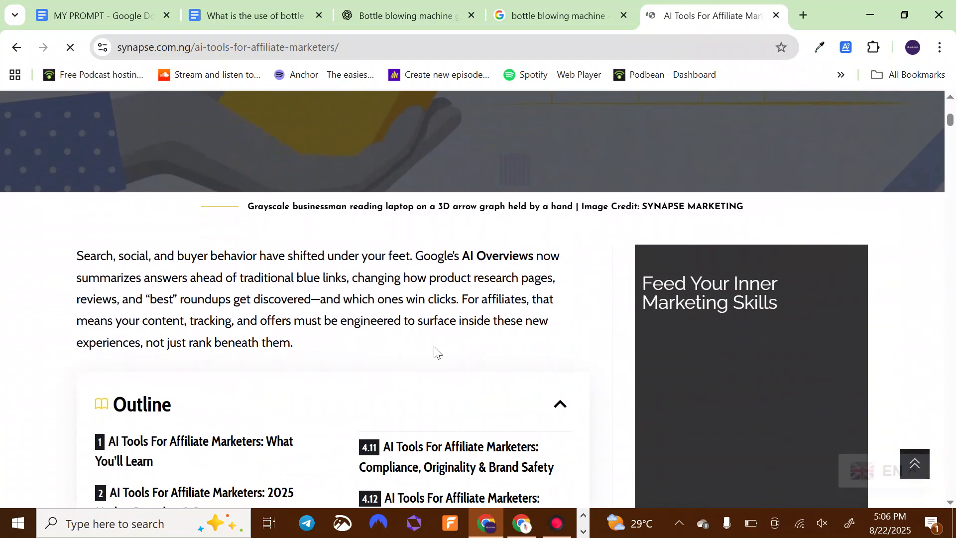
{"action": "scroll", "coordinate": [436, 351], "scroll_direction": "down", "scroll_amount": 4}
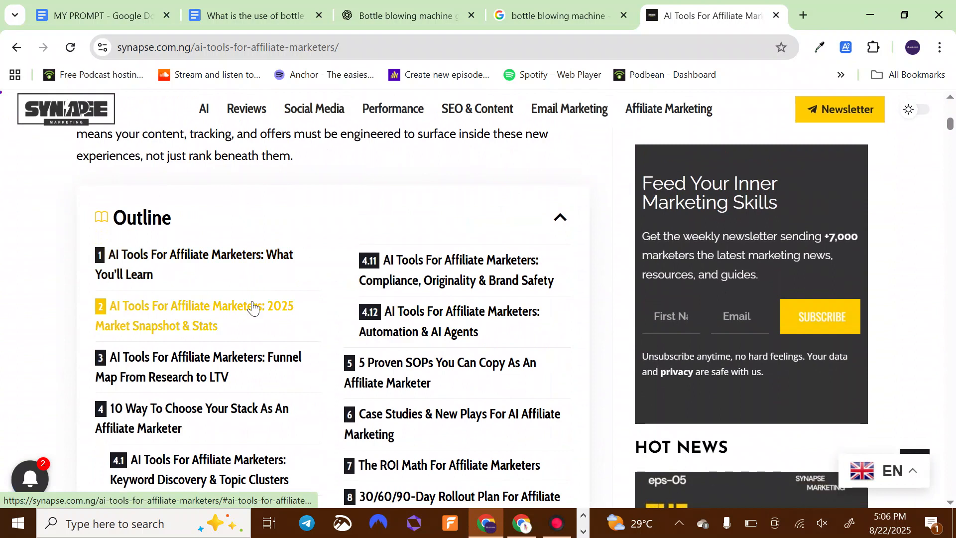
{"action": "left_click", "coordinate": [458, 217]}
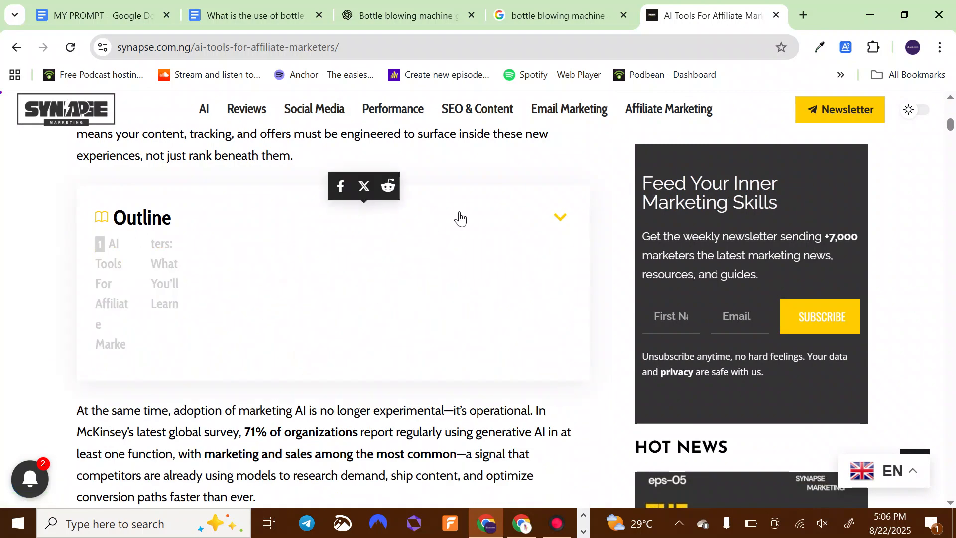
{"action": "left_click", "coordinate": [460, 217]}
{"action": "scroll", "coordinate": [235, 290], "scroll_direction": "down", "scroll_amount": 3}
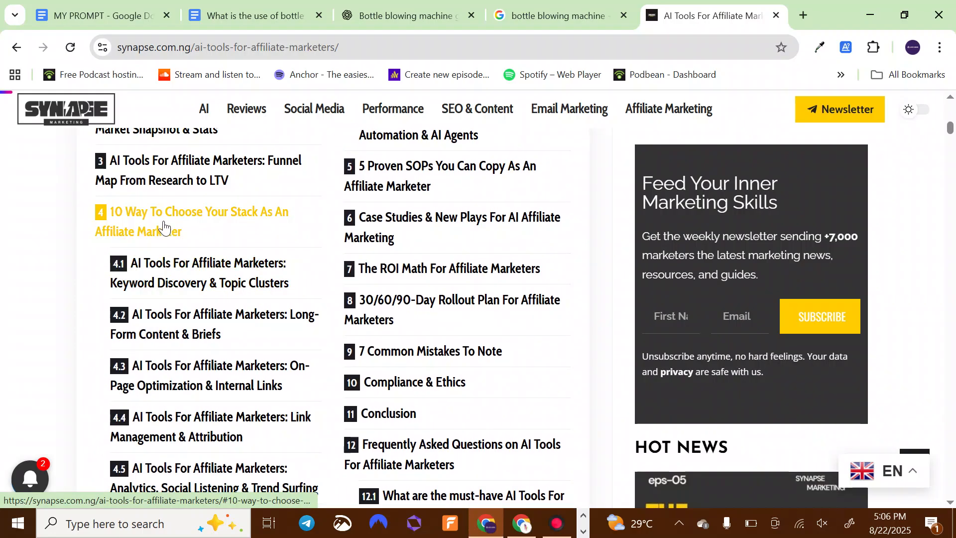
Step: Jump from the outline to the section "10 Way To Choose Your Stack As An Affiliate Marketer" and return to the article's beginning
{"action": "left_click", "coordinate": [164, 227]}
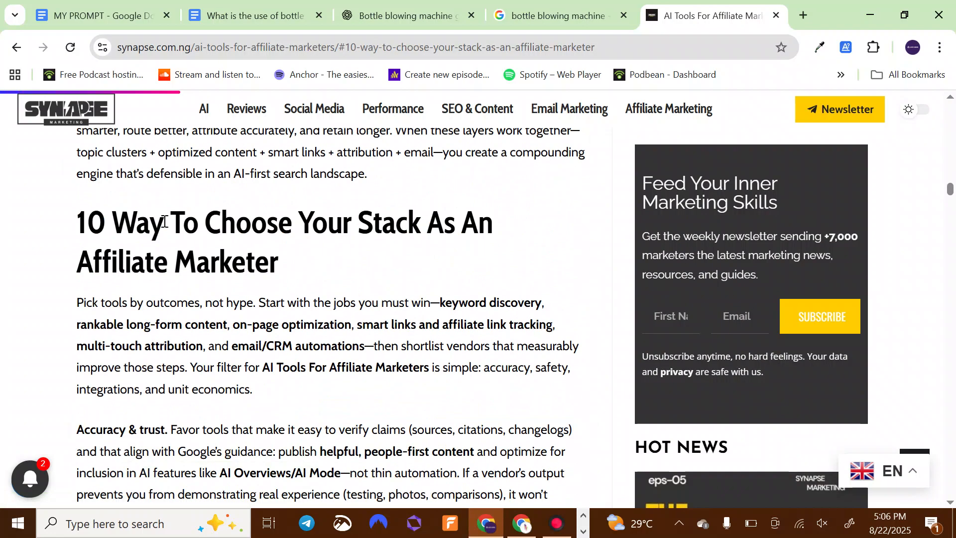
{"action": "scroll", "coordinate": [163, 222], "scroll_direction": "up", "scroll_amount": 15}
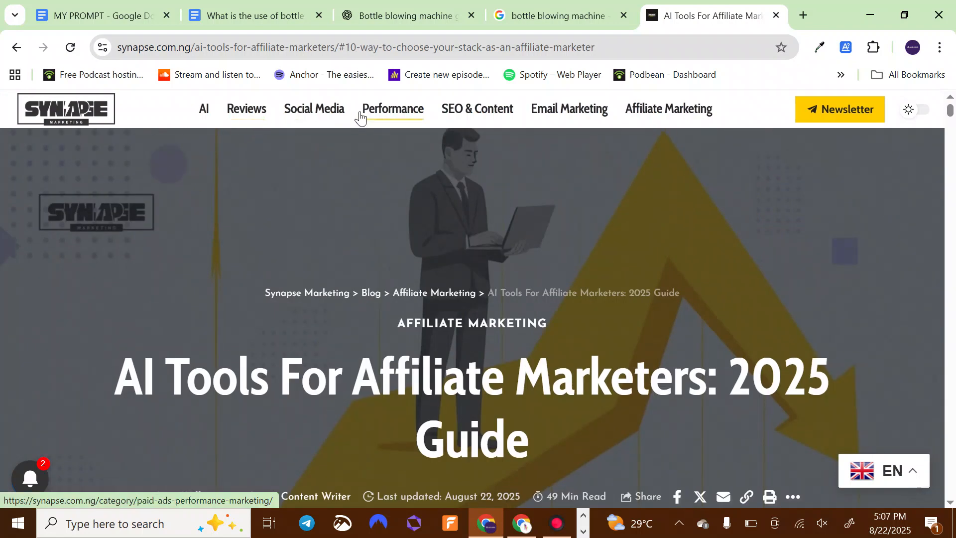
Step: Examine the outline of the Performance article "What is The Difference Between Paid Ads and Performance Marketing?" and return to the site's home page
{"action": "left_click", "coordinate": [389, 110]}
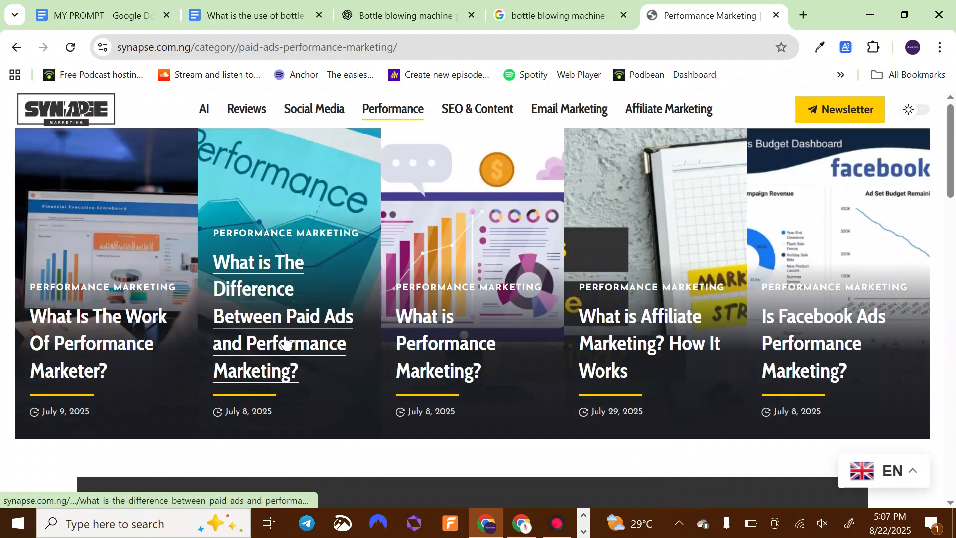
{"action": "left_click", "coordinate": [286, 342]}
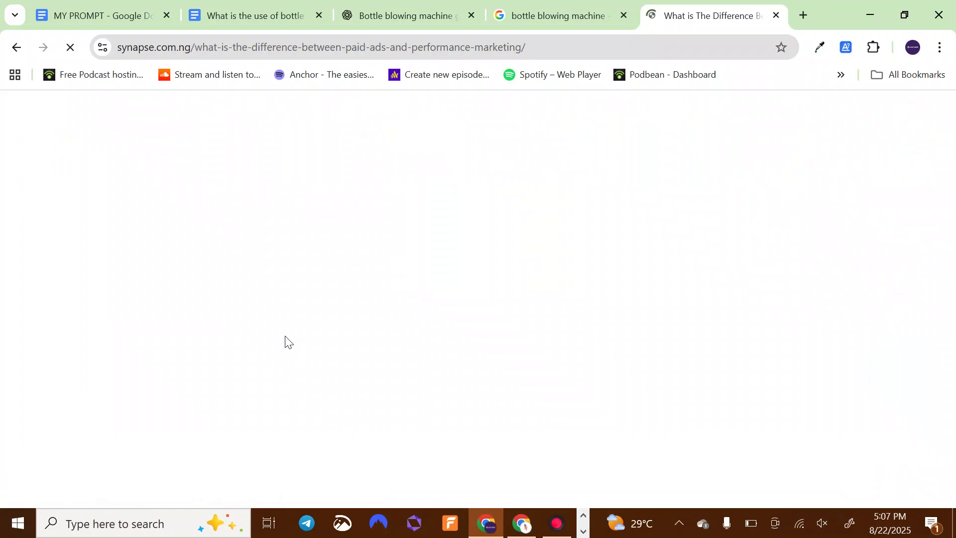
{"action": "scroll", "coordinate": [287, 341], "scroll_direction": "down", "scroll_amount": 5}
{"action": "scroll", "coordinate": [286, 342], "scroll_direction": "down", "scroll_amount": 10}
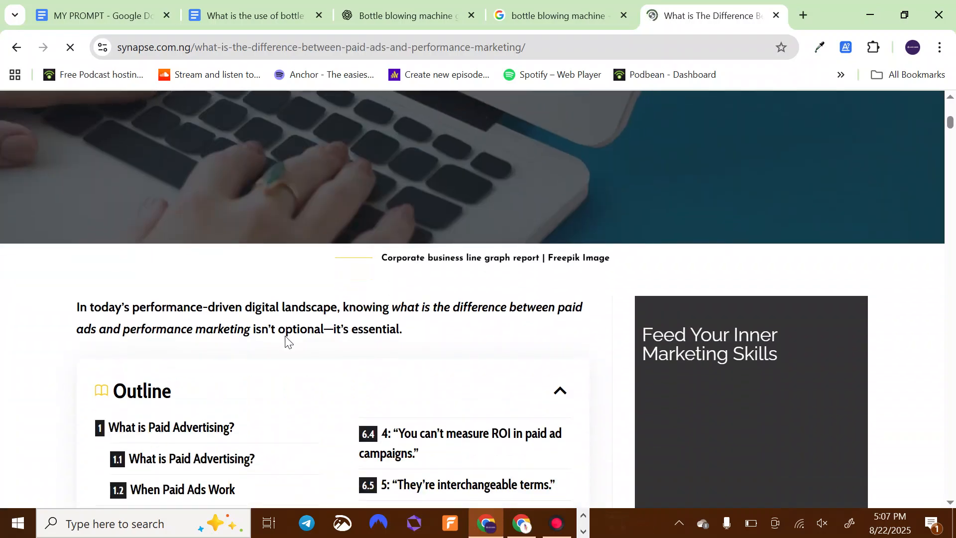
{"action": "scroll", "coordinate": [287, 343], "scroll_direction": "down", "scroll_amount": 8}
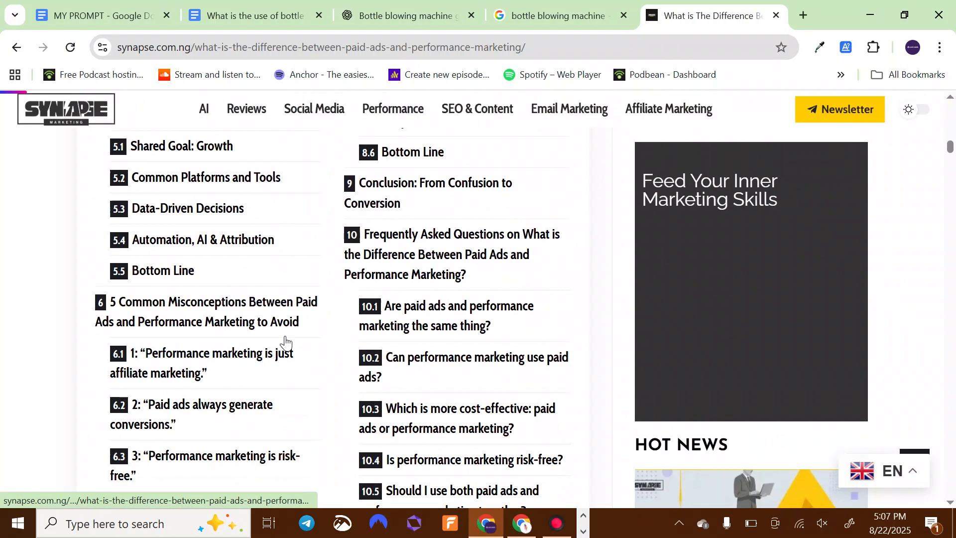
{"action": "scroll", "coordinate": [286, 343], "scroll_direction": "up", "scroll_amount": 12}
{"action": "scroll", "coordinate": [285, 339], "scroll_direction": "up", "scroll_amount": 8}
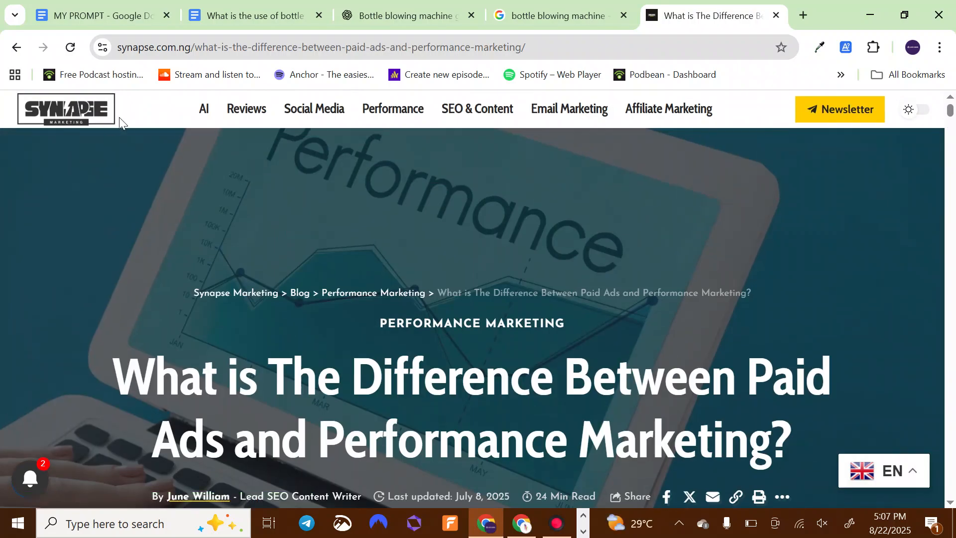
{"action": "left_click", "coordinate": [102, 120]}
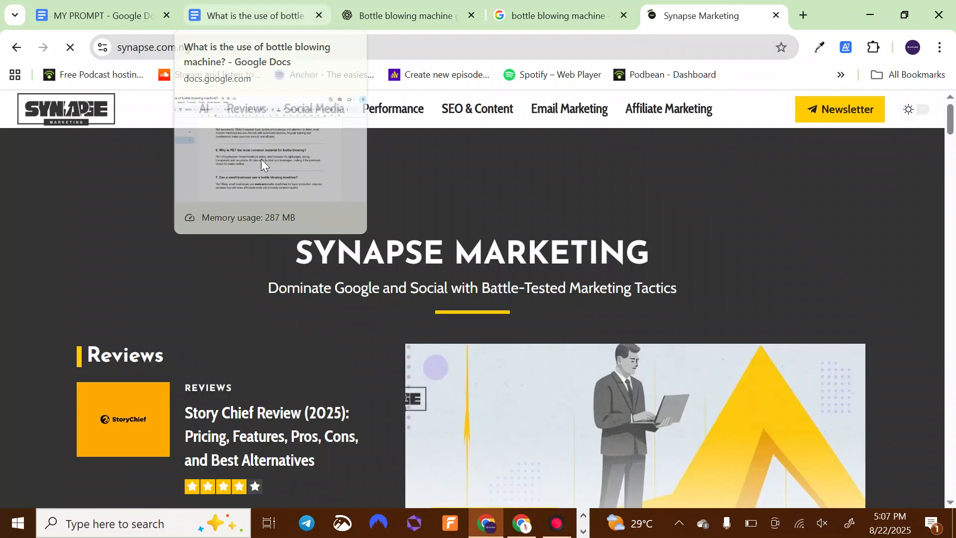
Step: Switch to the bottle blowing machine article in Google Docs, expand Tab 1's heading list and place the cursor before the title
{"action": "left_click", "coordinate": [259, 10]}
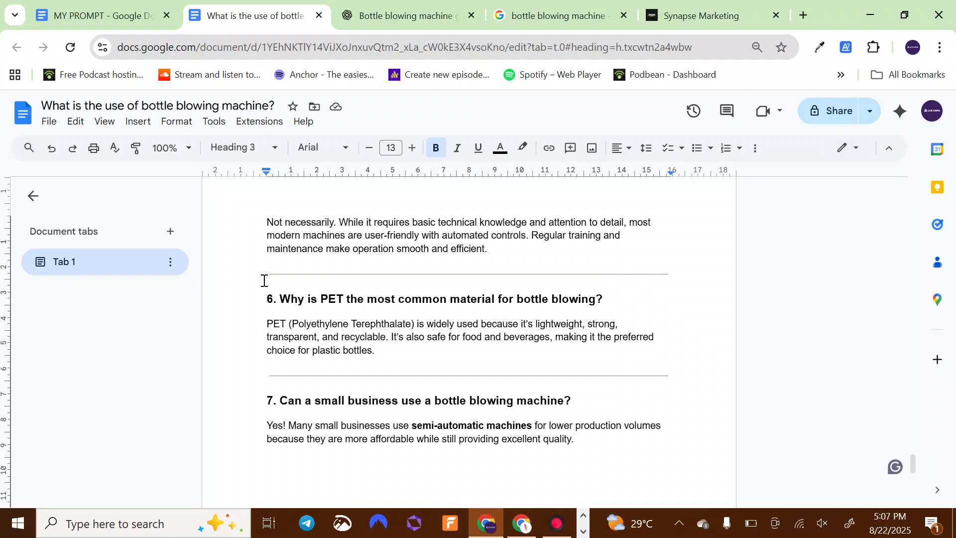
{"action": "scroll", "coordinate": [264, 280], "scroll_direction": "up", "scroll_amount": 20}
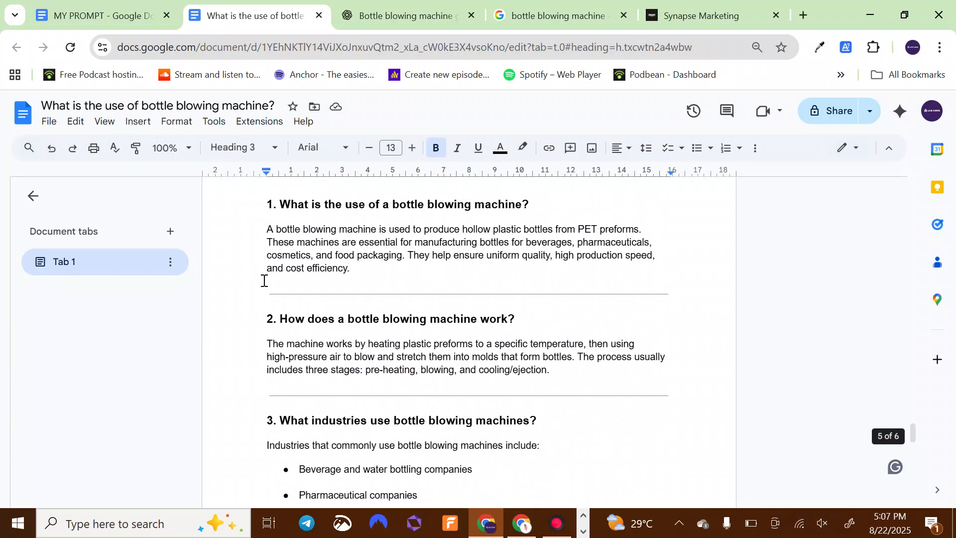
{"action": "scroll", "coordinate": [264, 280], "scroll_direction": "up", "scroll_amount": 20}
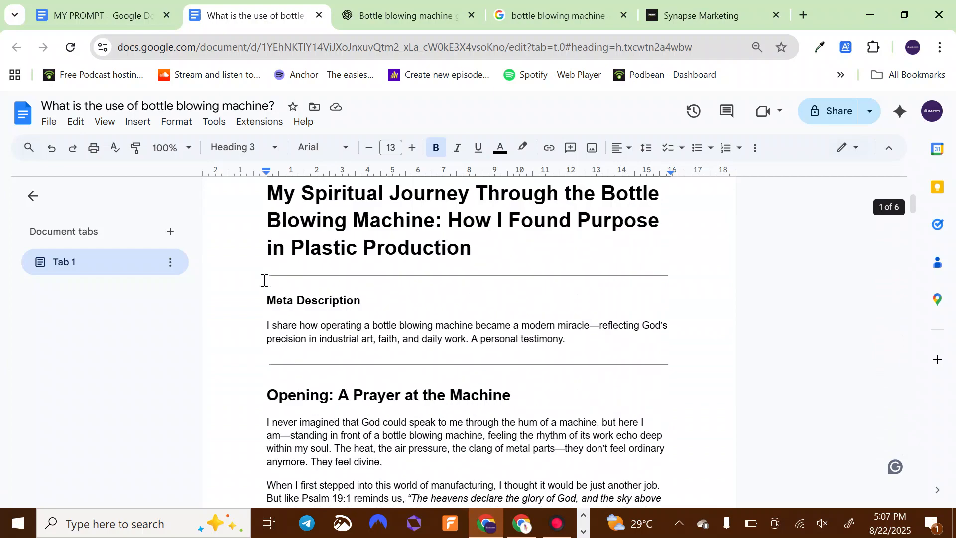
{"action": "scroll", "coordinate": [264, 280], "scroll_direction": "down", "scroll_amount": 10}
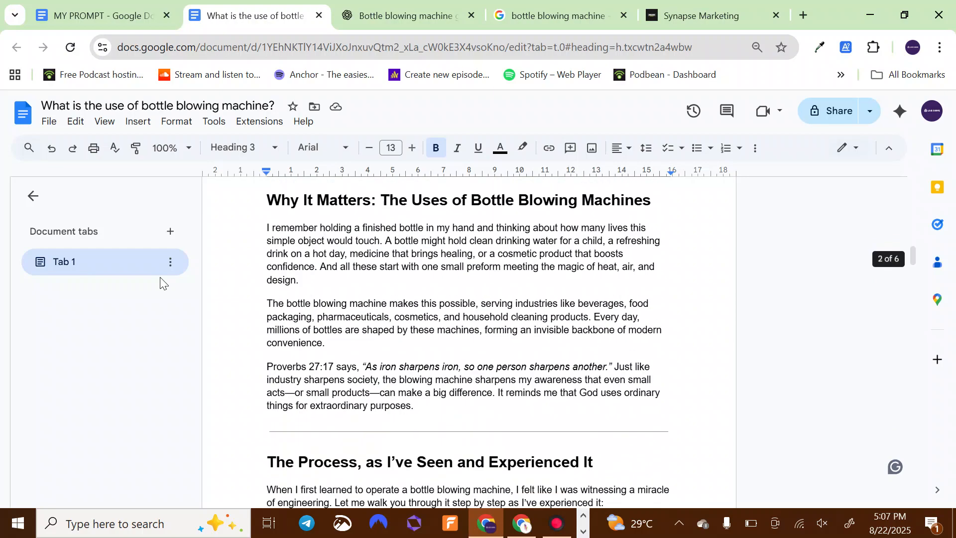
{"action": "left_click", "coordinate": [97, 267]}
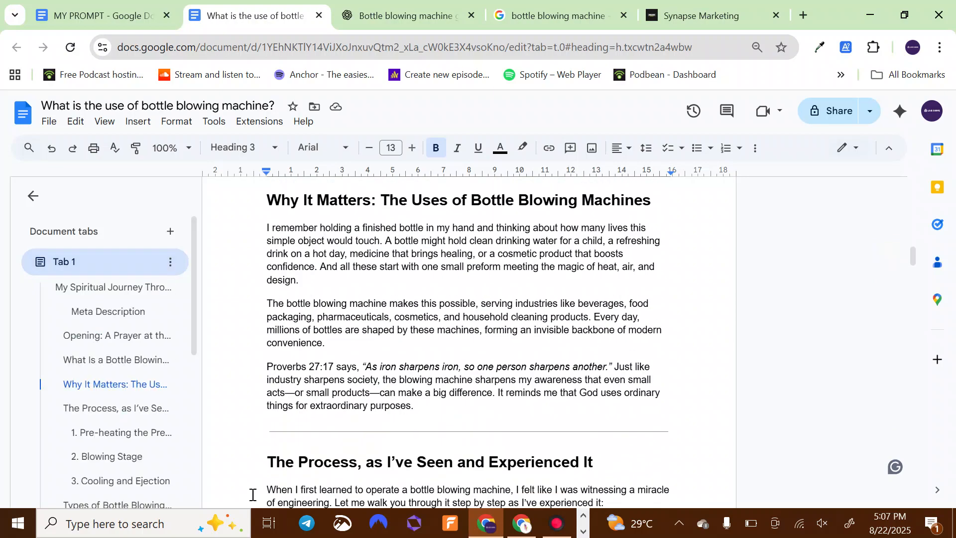
{"action": "scroll", "coordinate": [310, 348], "scroll_direction": "up", "scroll_amount": 1}
{"action": "scroll", "coordinate": [309, 347], "scroll_direction": "up", "scroll_amount": 18}
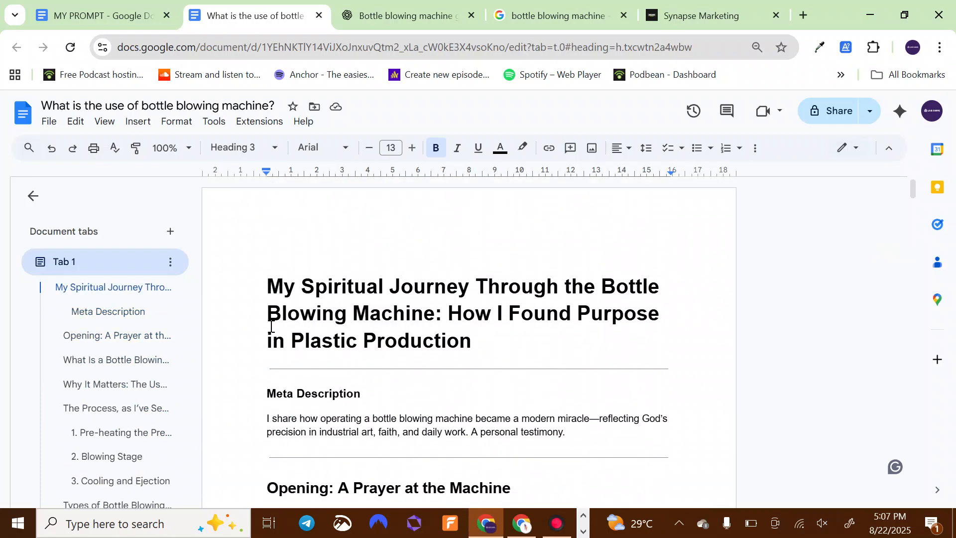
{"action": "double_click", "coordinate": [268, 289]}
{"action": "left_click", "coordinate": [267, 289]}
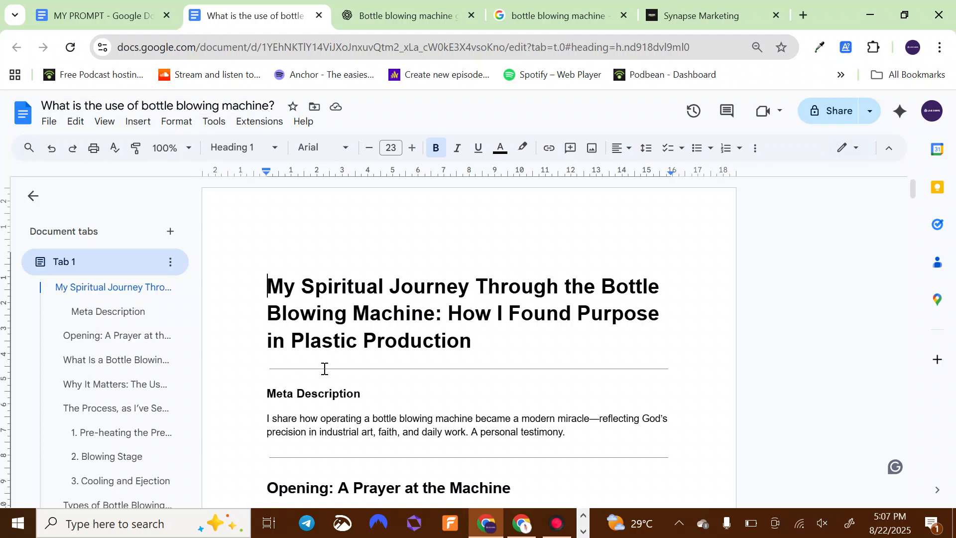
Step: Bold the keyword "bottle blowing machine" in the first paragraph under "Opening: A Prayer at the Machine"
{"action": "scroll", "coordinate": [368, 326], "scroll_direction": "down", "scroll_amount": 3}
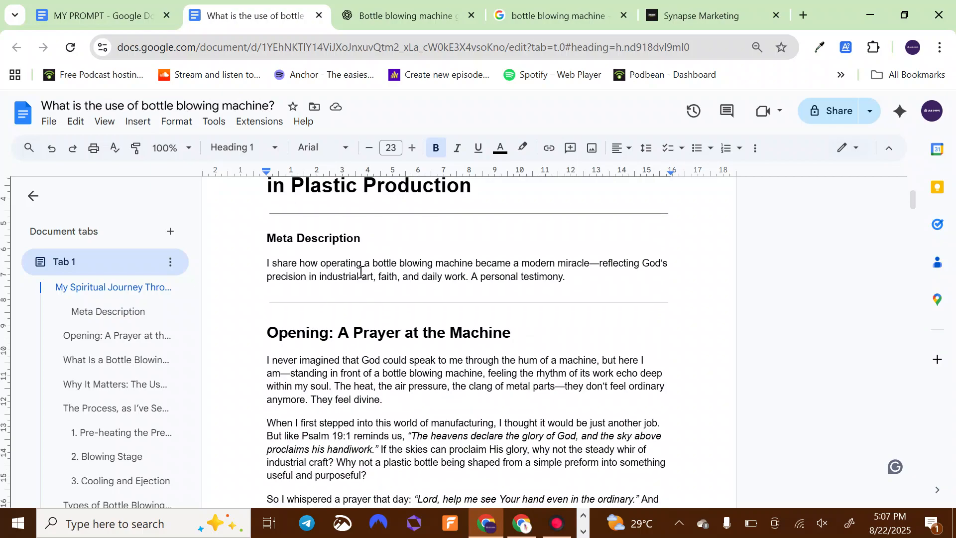
{"action": "scroll", "coordinate": [369, 324], "scroll_direction": "down", "scroll_amount": 1}
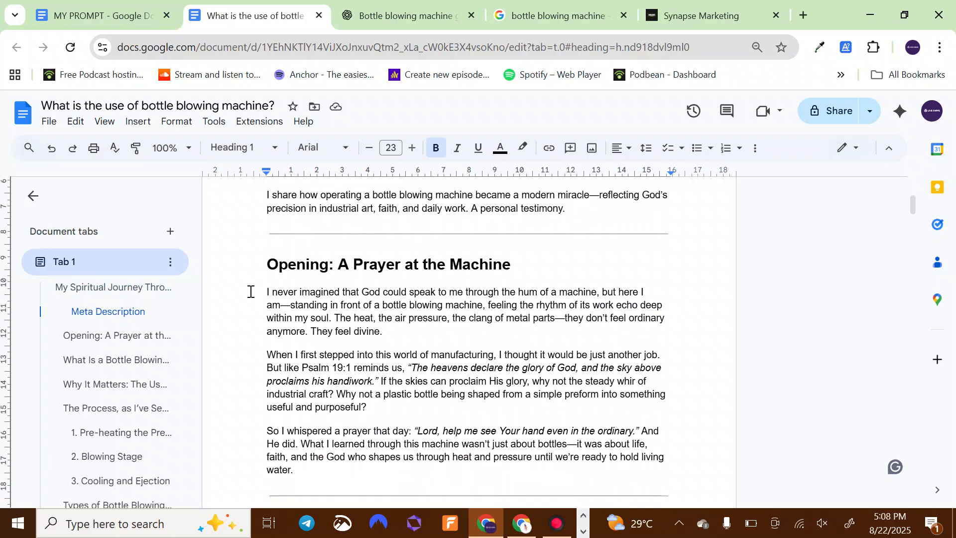
{"action": "left_click", "coordinate": [384, 305]}
{"action": "key", "text": "shift+Right"}
{"action": "key", "text": "shift+Right"}
{"action": "key", "text": "shift+Right"}
{"action": "key", "text": "shift+Right"}
{"action": "key", "text": "shift+Right"}
{"action": "key", "text": "shift+Right"}
{"action": "key", "text": "shift+Right"}
{"action": "key", "text": "shift+Right"}
{"action": "key", "text": "shift+Right"}
{"action": "key", "text": "shift+Right"}
{"action": "key", "text": "shift+Right"}
{"action": "key", "text": "shift+Right"}
{"action": "key", "text": "shift+Right"}
{"action": "key", "text": "shift+Right"}
{"action": "key", "text": "shift+Right"}
{"action": "key", "text": "shift+Right"}
{"action": "key", "text": "shift+Right"}
{"action": "key", "text": "shift+Right"}
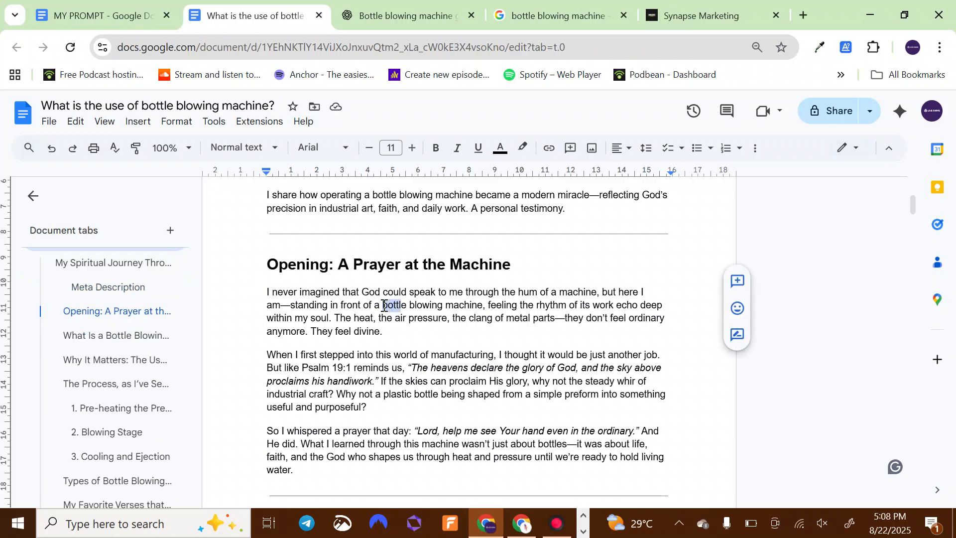
{"action": "key", "text": "shift+Right"}
{"action": "key", "text": "shift+Right"}
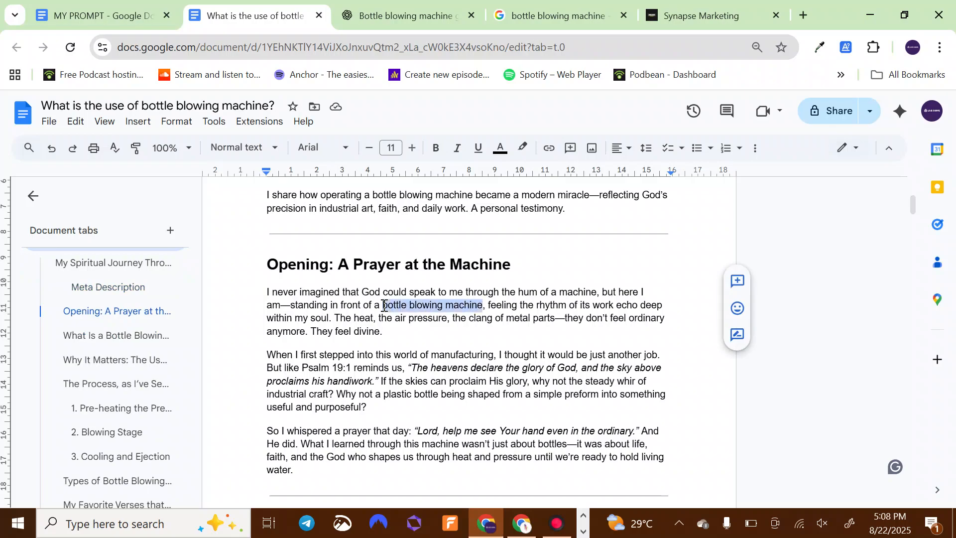
{"action": "key", "text": "ctrl+b"}
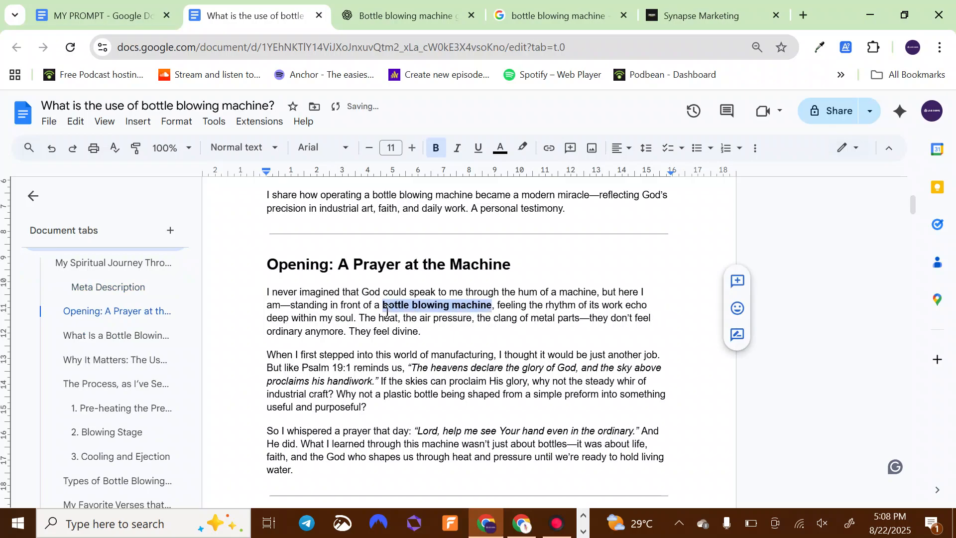
{"action": "left_click", "coordinate": [430, 342]}
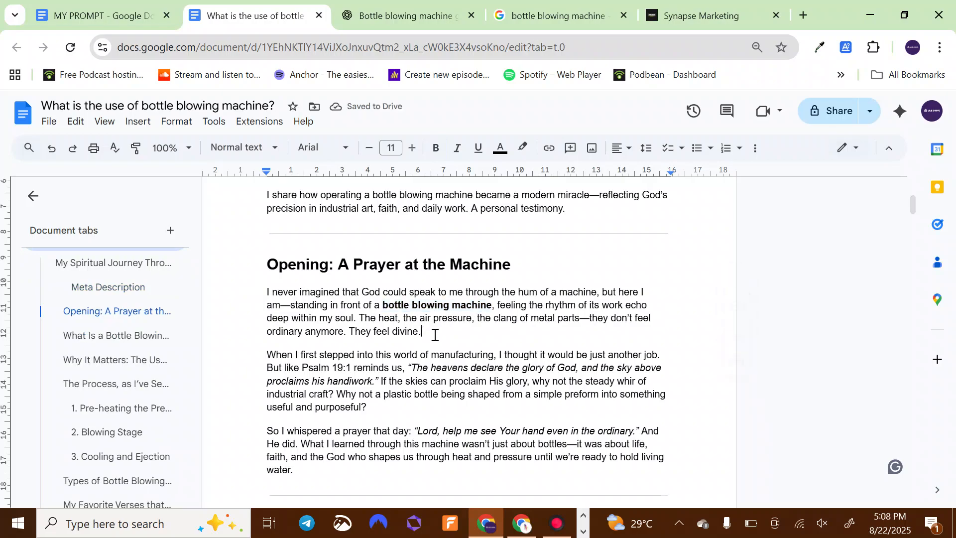
Step: Read through the article's body from "What Is a Bottle Blowing Machine?" to "God's Design in Engineering", checking its headings, bold terms and verses
{"action": "scroll", "coordinate": [435, 334], "scroll_direction": "down", "scroll_amount": 1}
{"action": "scroll", "coordinate": [435, 335], "scroll_direction": "down", "scroll_amount": 4}
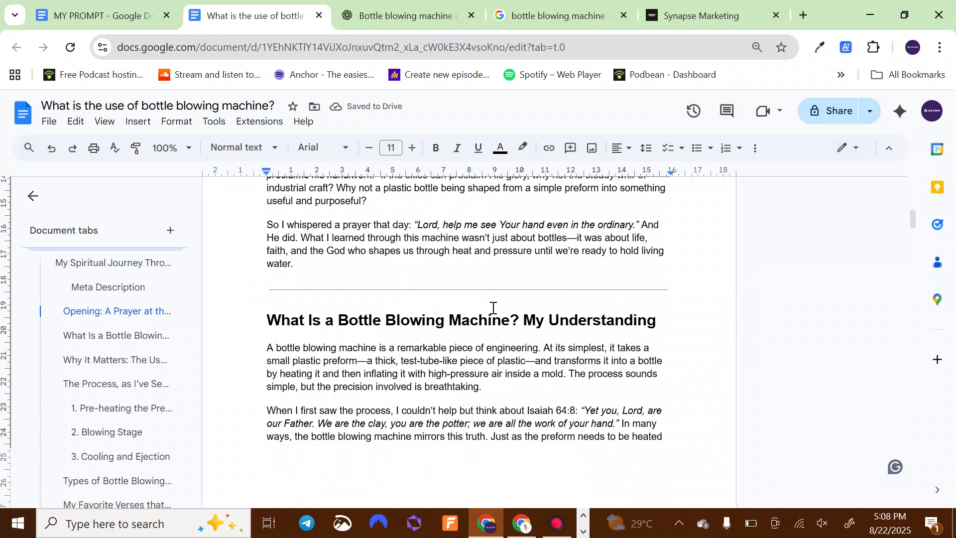
{"action": "scroll", "coordinate": [434, 320], "scroll_direction": "down", "scroll_amount": 1}
{"action": "scroll", "coordinate": [412, 322], "scroll_direction": "down", "scroll_amount": 7}
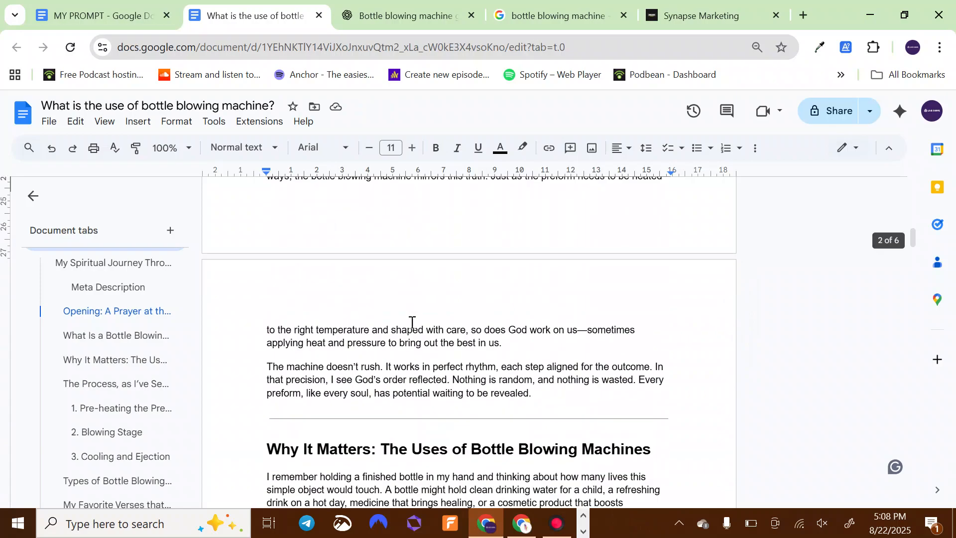
{"action": "scroll", "coordinate": [416, 342], "scroll_direction": "down", "scroll_amount": 6}
{"action": "scroll", "coordinate": [415, 342], "scroll_direction": "down", "scroll_amount": 10}
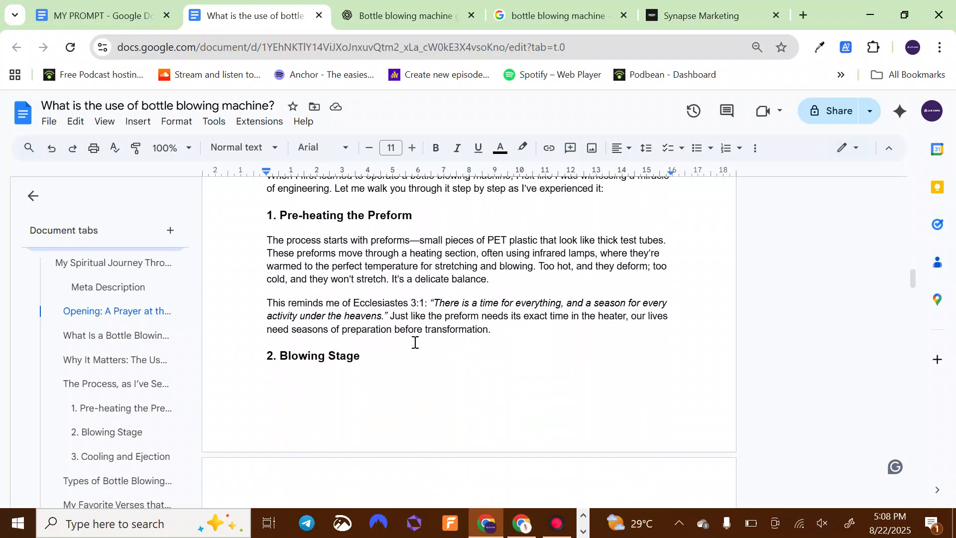
{"action": "scroll", "coordinate": [415, 342], "scroll_direction": "down", "scroll_amount": 4}
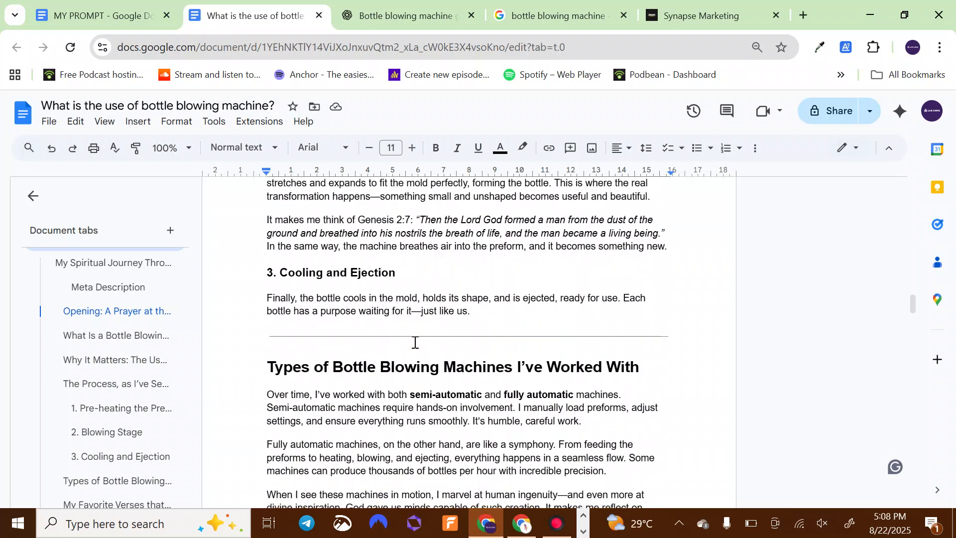
{"action": "scroll", "coordinate": [502, 323], "scroll_direction": "down", "scroll_amount": 5}
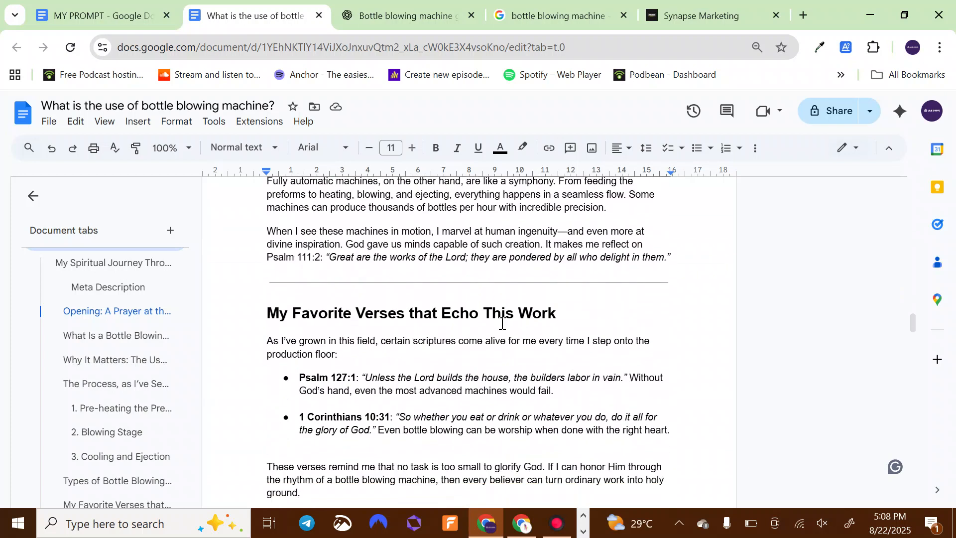
{"action": "scroll", "coordinate": [502, 323], "scroll_direction": "down", "scroll_amount": 7}
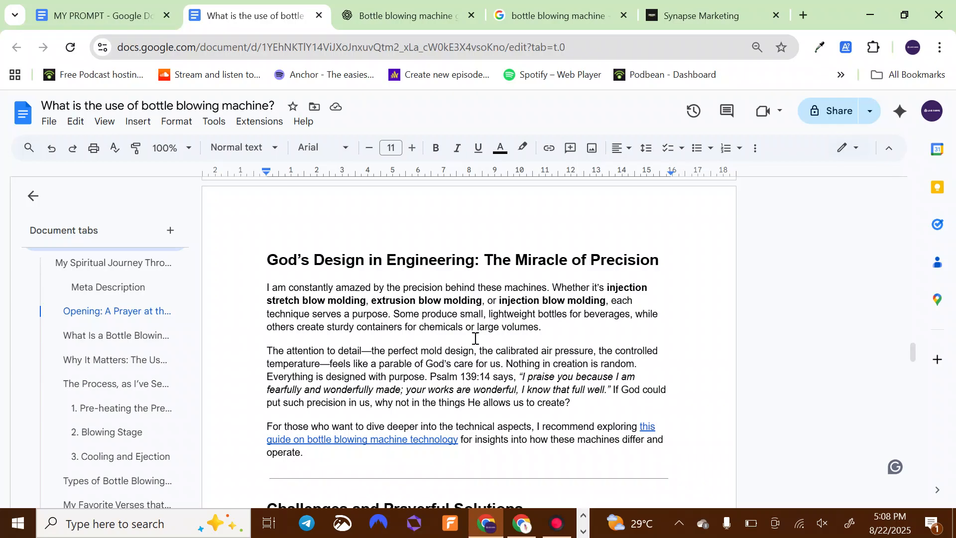
Step: Check the target of the link "this guide on bottle blowing machine technology" and review the Conclusion section
{"action": "left_click", "coordinate": [557, 330]}
{"action": "scroll", "coordinate": [557, 330], "scroll_direction": "down", "scroll_amount": 4}
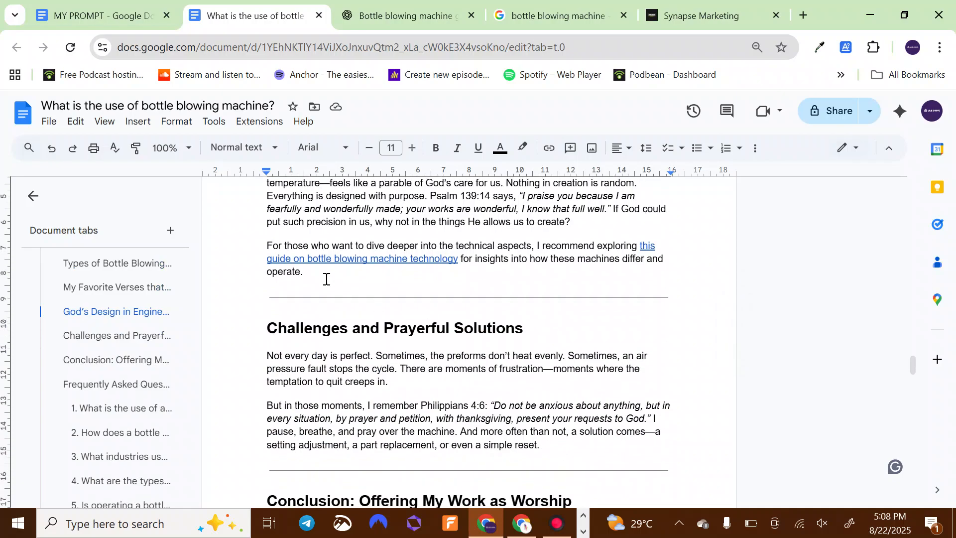
{"action": "double_click", "coordinate": [365, 260]}
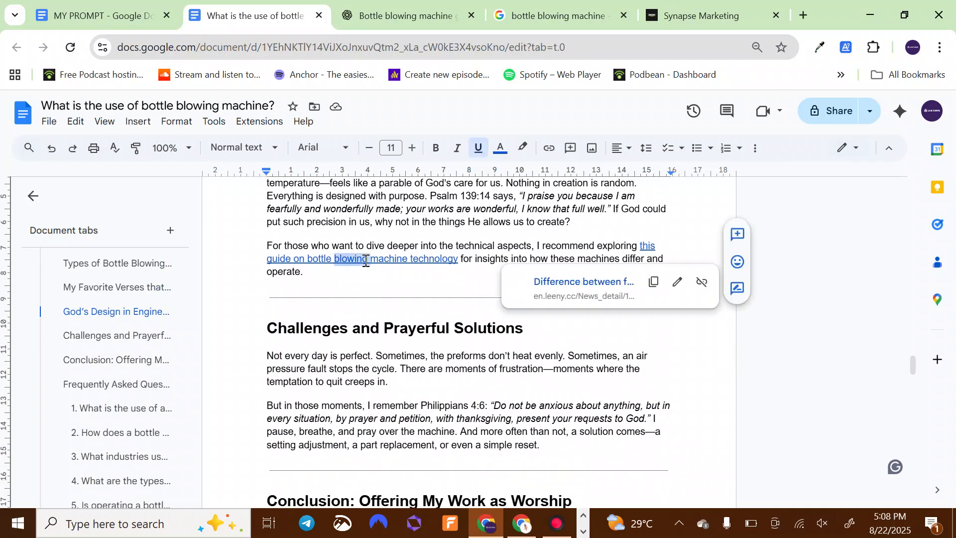
{"action": "left_click", "coordinate": [492, 247]}
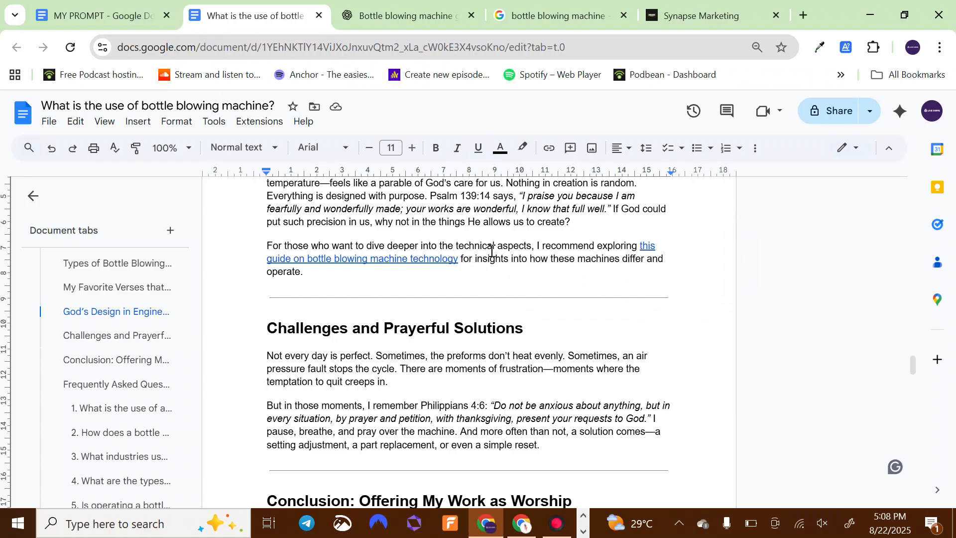
{"action": "scroll", "coordinate": [492, 250], "scroll_direction": "down", "scroll_amount": 2}
{"action": "scroll", "coordinate": [491, 250], "scroll_direction": "down", "scroll_amount": 4}
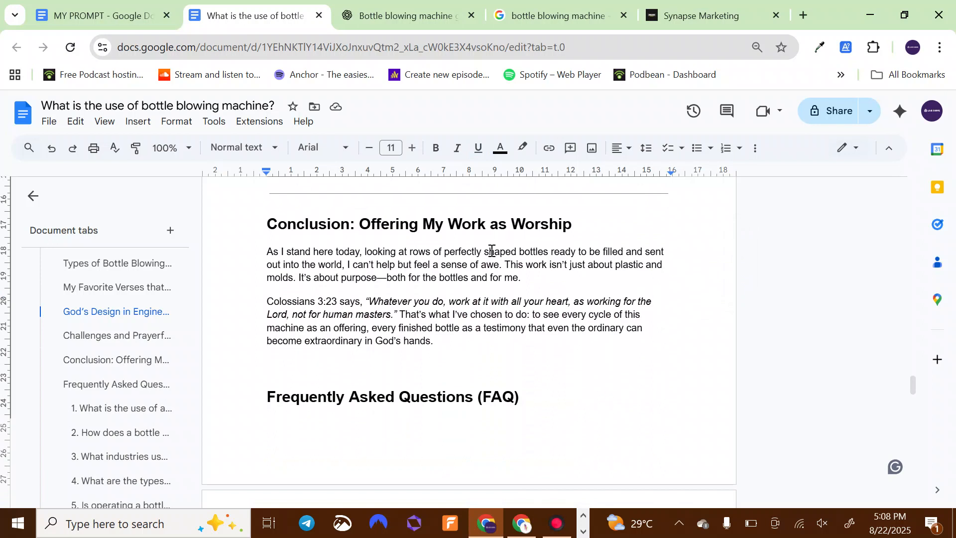
{"action": "left_click", "coordinate": [535, 278]}
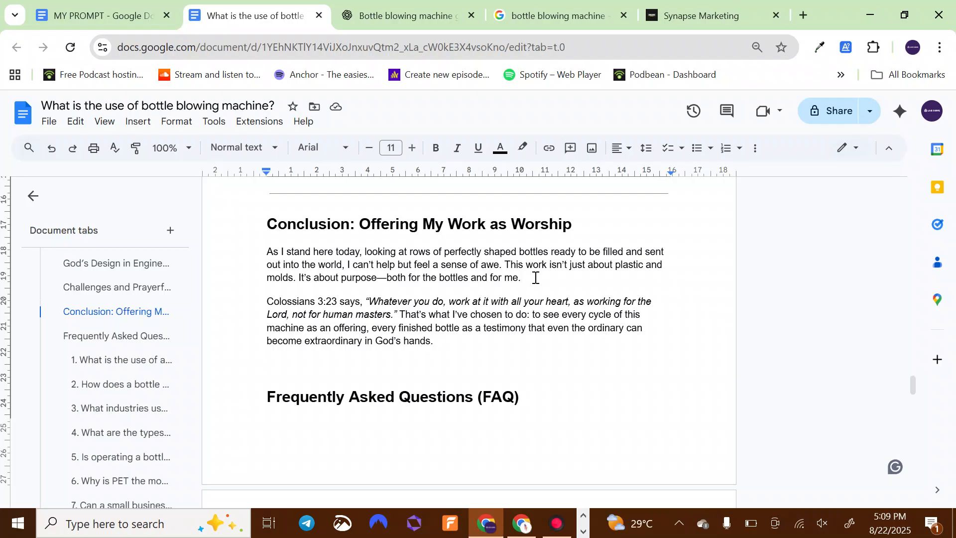
{"action": "scroll", "coordinate": [535, 277], "scroll_direction": "up", "scroll_amount": 20}
{"action": "scroll", "coordinate": [535, 277], "scroll_direction": "up", "scroll_amount": 1}
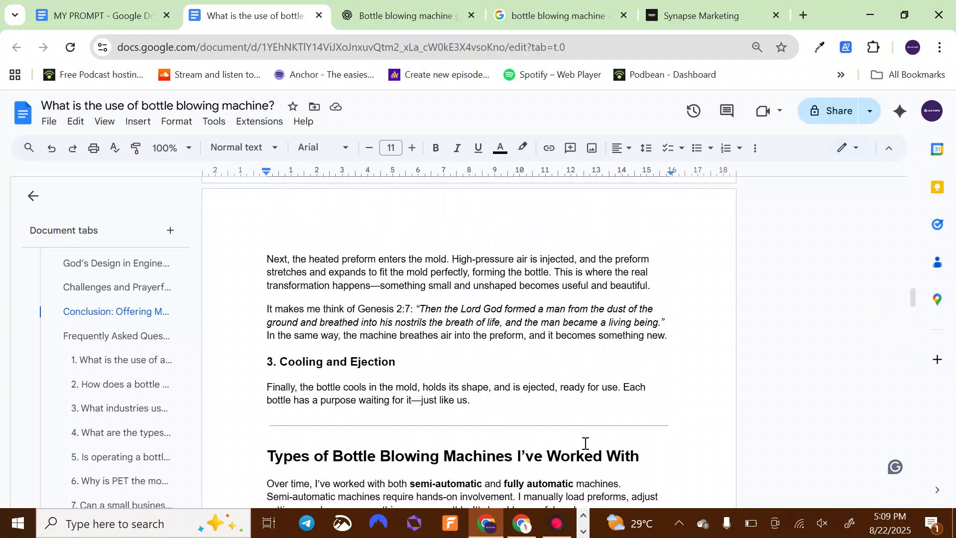
{"action": "left_click", "coordinate": [556, 529]}
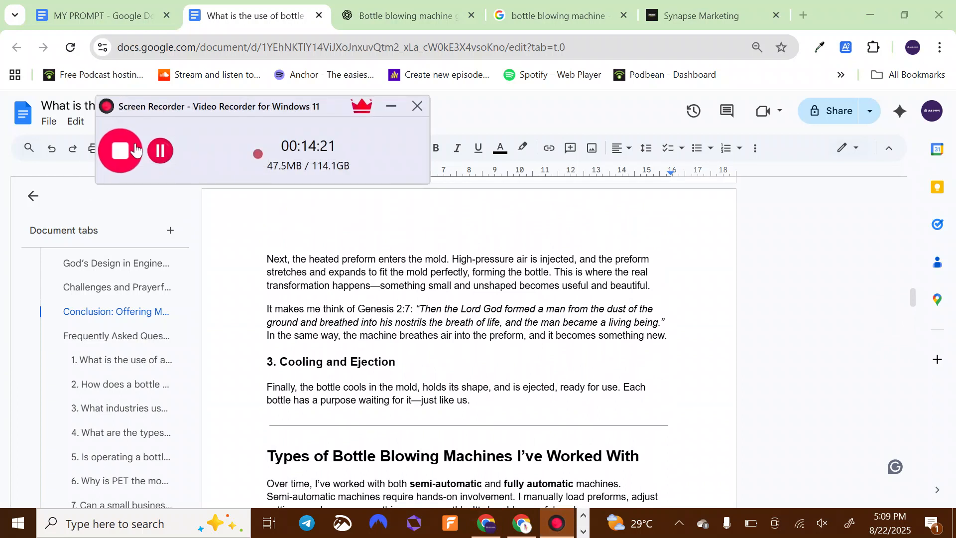